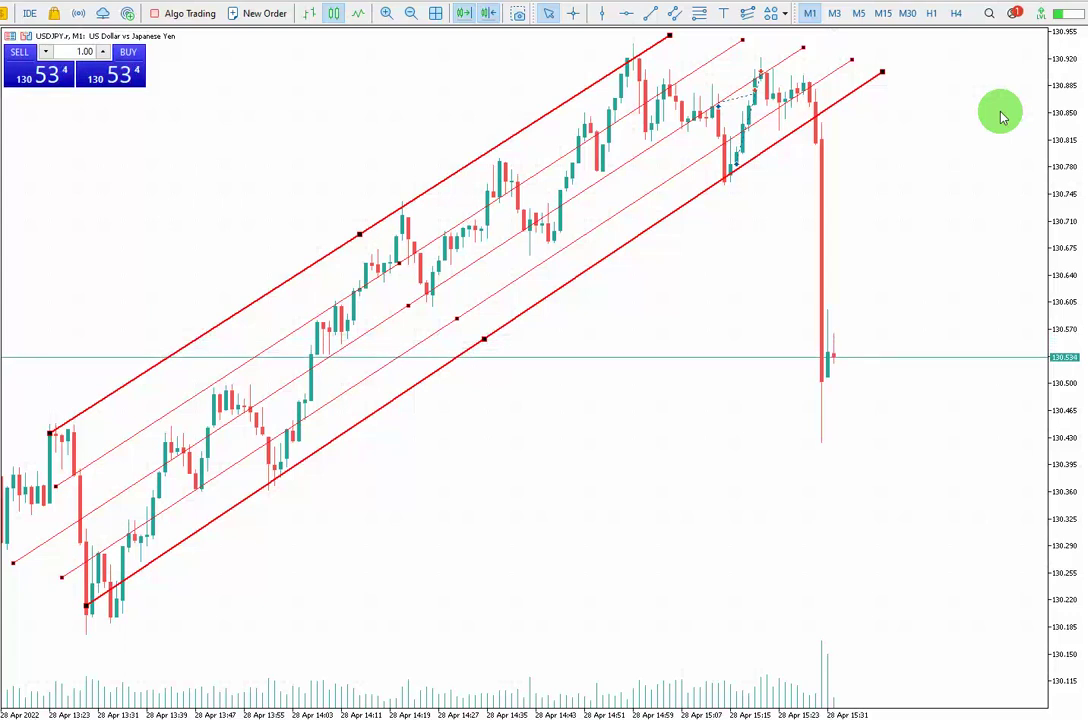
# Switch the USDJPY chart from the M1 to the M30 timeframe.
pyautogui.click(906, 15)
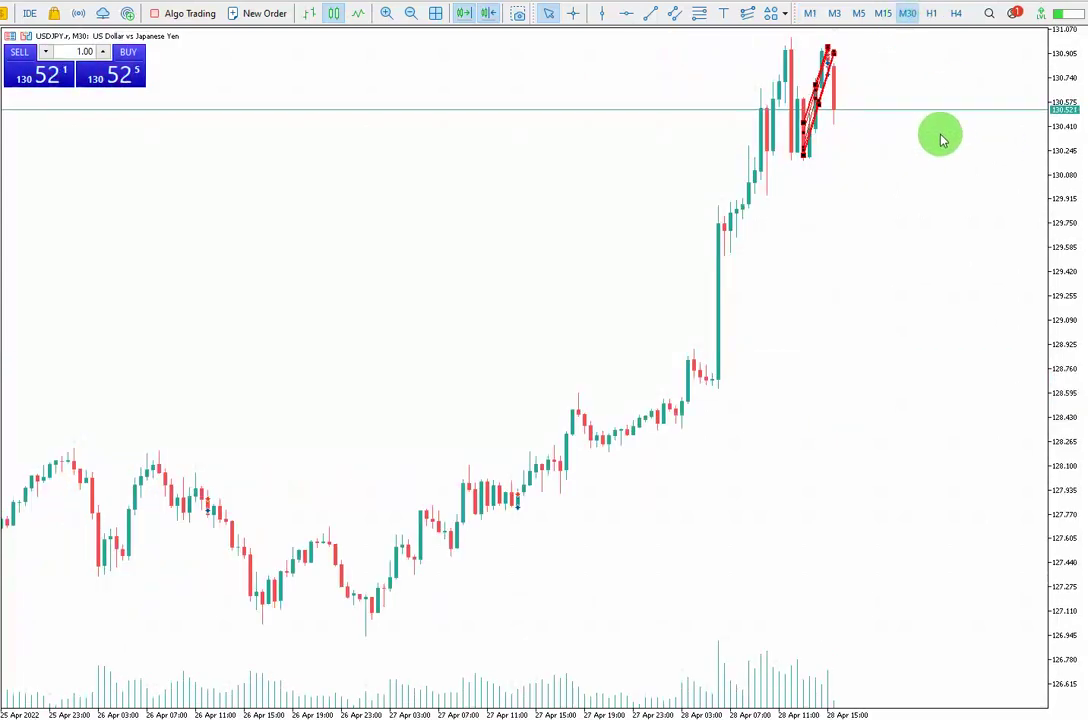
# Draw a trial trend-line channel under the rally, undo both lines, and switch to M5.
pyautogui.moveTo(729, 372); pyautogui.dragTo(870, 52)
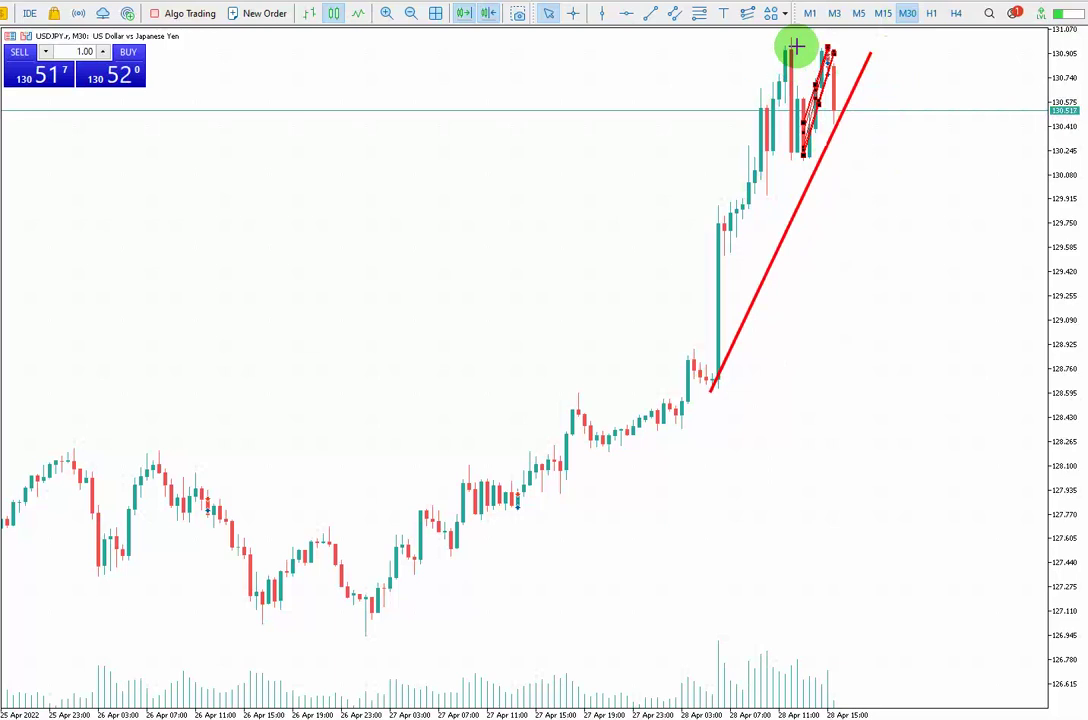
pyautogui.moveTo(794, 38); pyautogui.dragTo(656, 323)
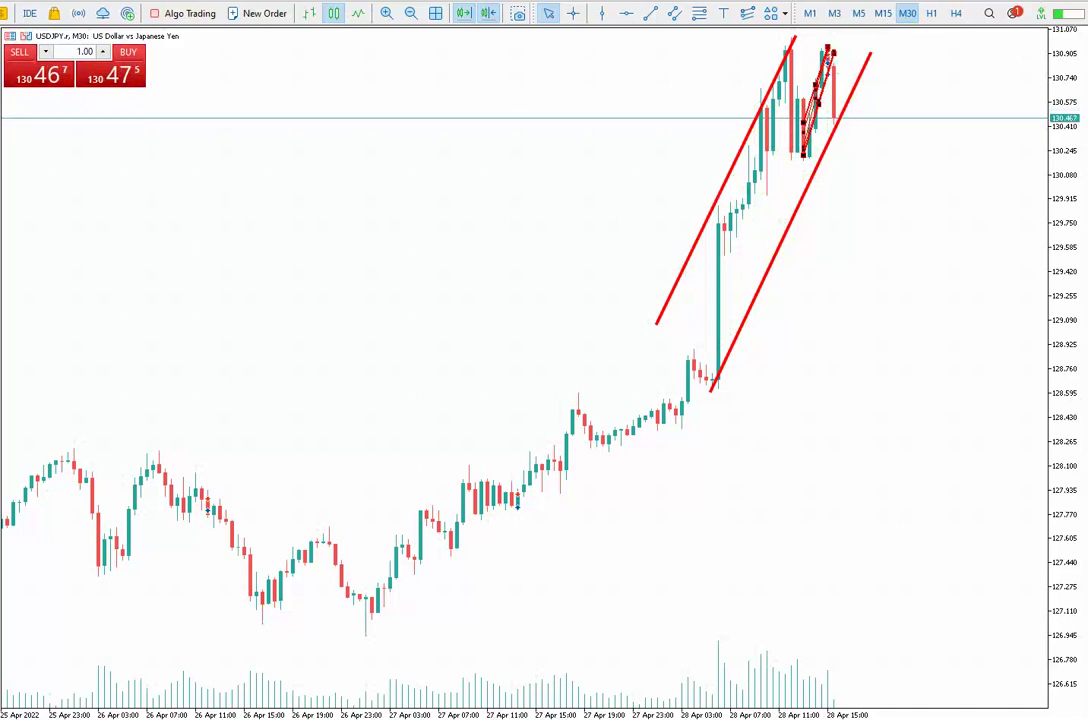
pyautogui.hotkey('ctrl', 'z')
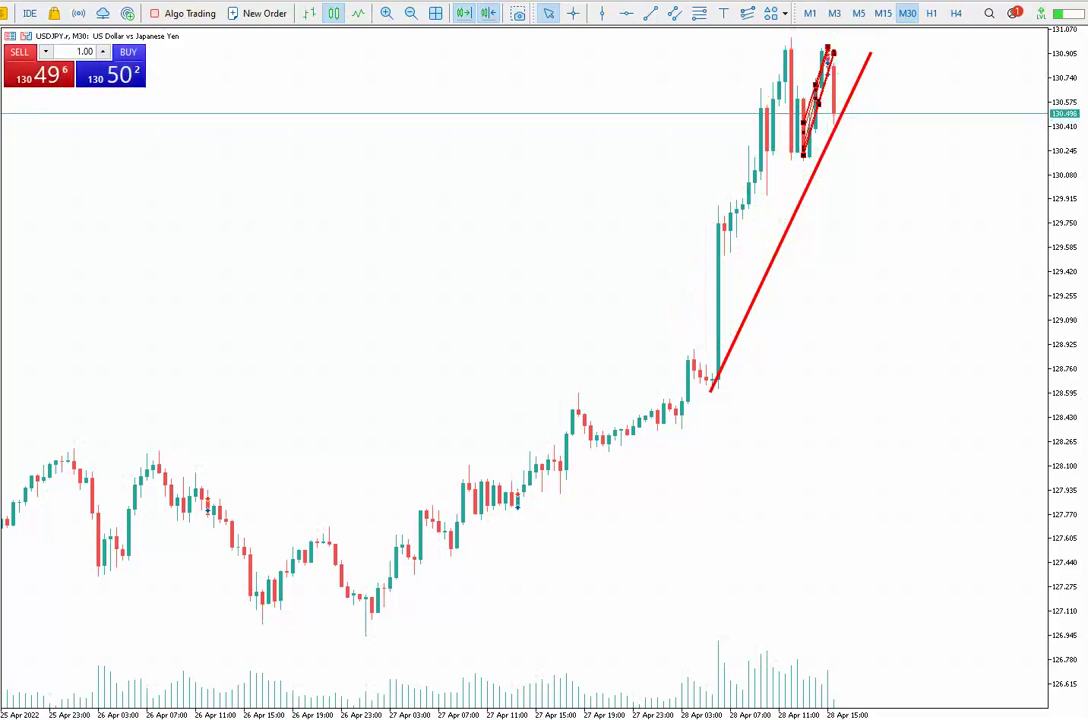
pyautogui.hotkey('ctrl', 'z')
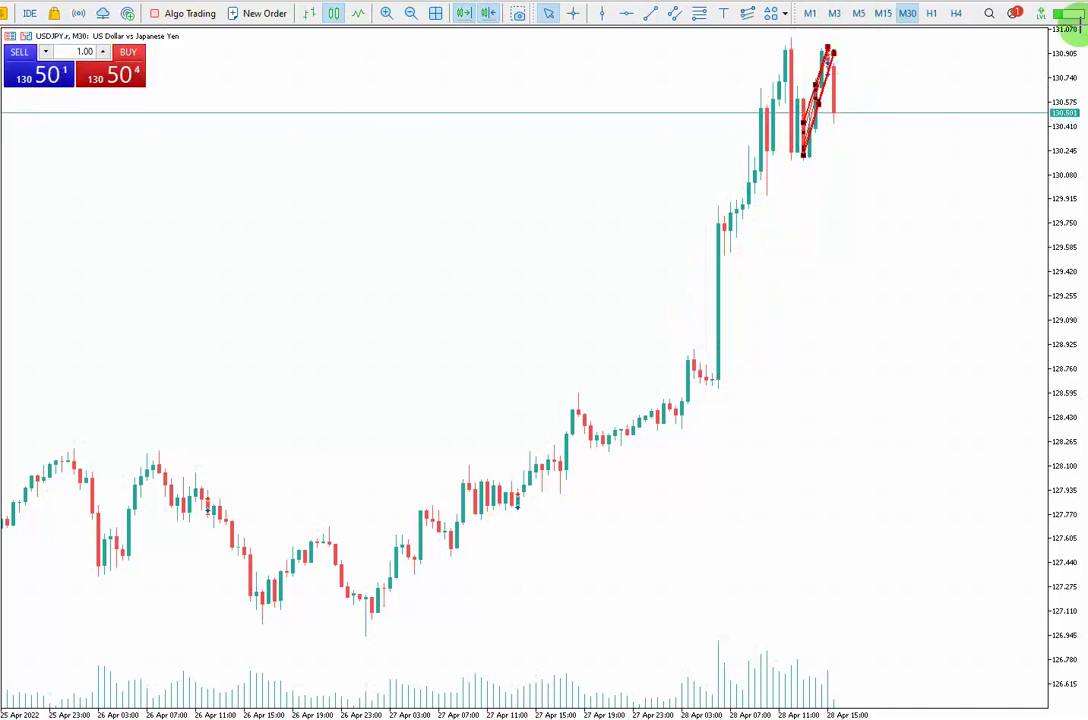
pyautogui.click(856, 15)
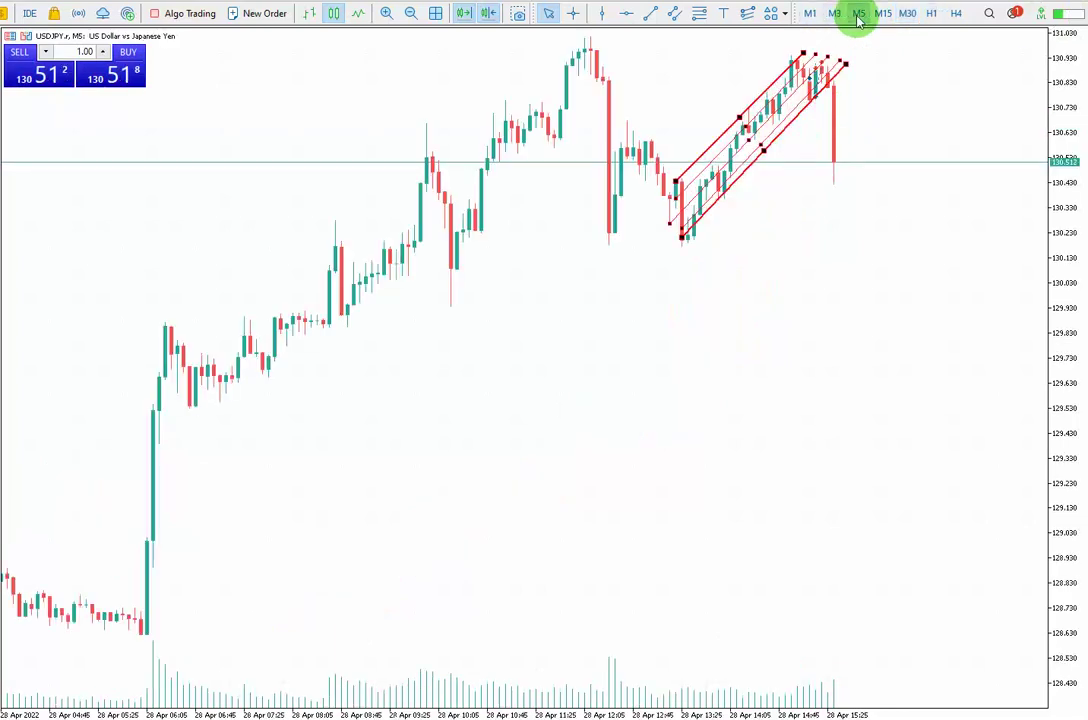
# Switch the USDJPY chart to the M3 timeframe.
pyautogui.click(840, 14)
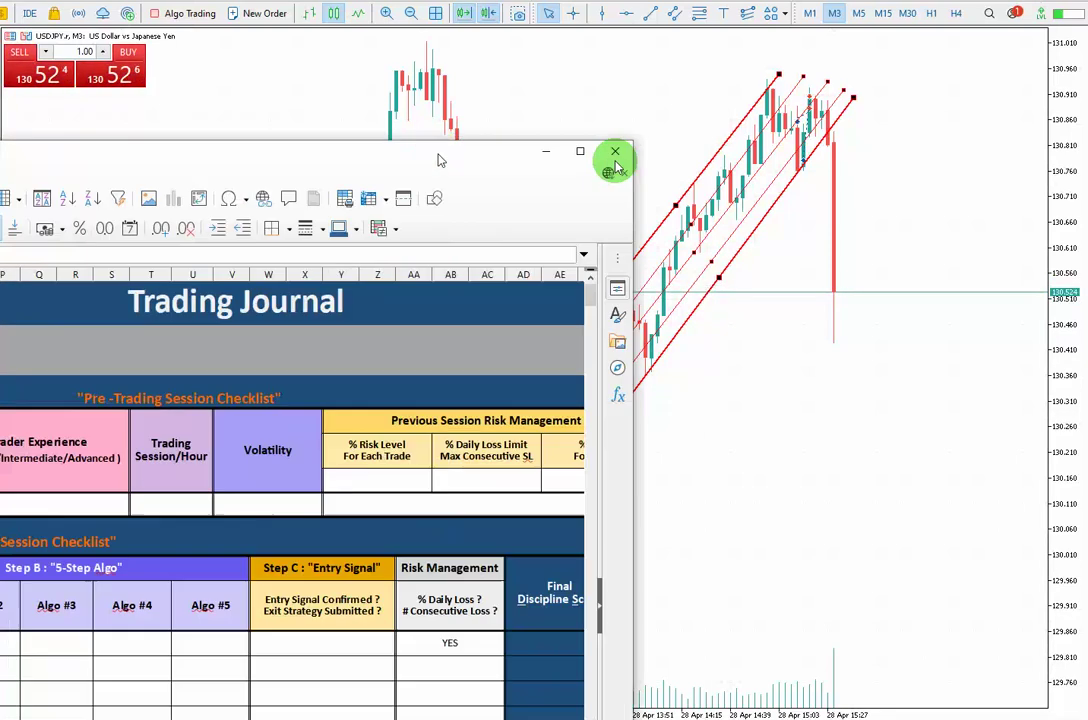
# Move the Trading Journal window over the MetaTrader chart.
pyautogui.moveTo(614, 160); pyautogui.dragTo(900, 78)
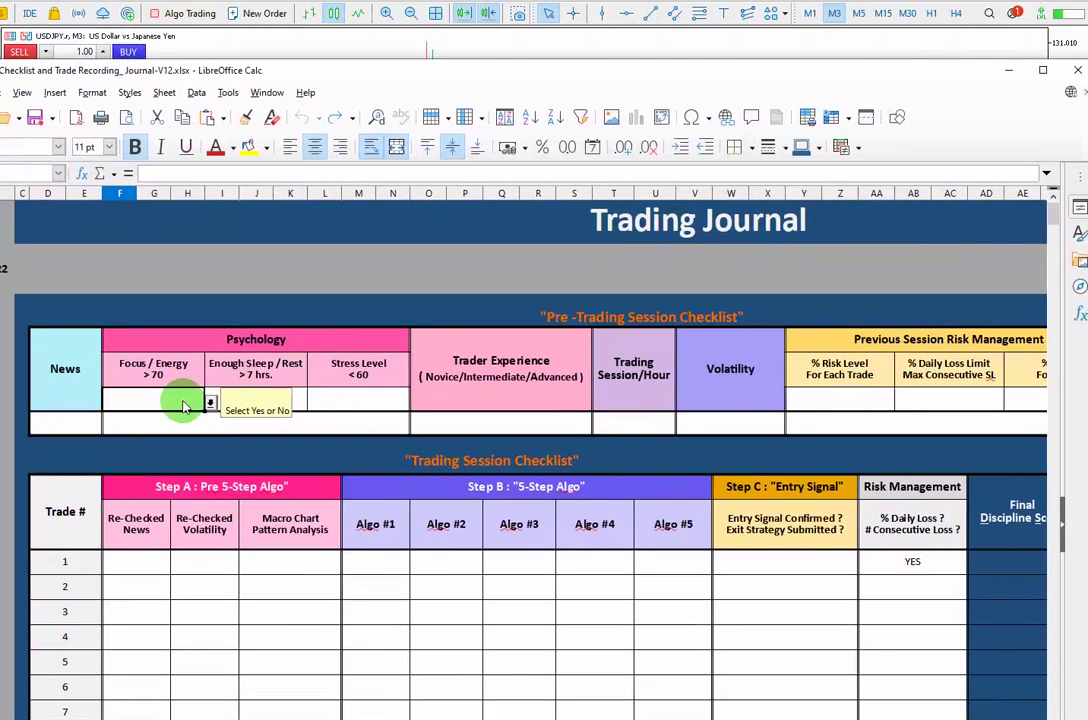
# Set News to NO and Focus / Energy to YES in the Psychology checklist.
pyautogui.click(152, 284)
pyautogui.click(69, 423)
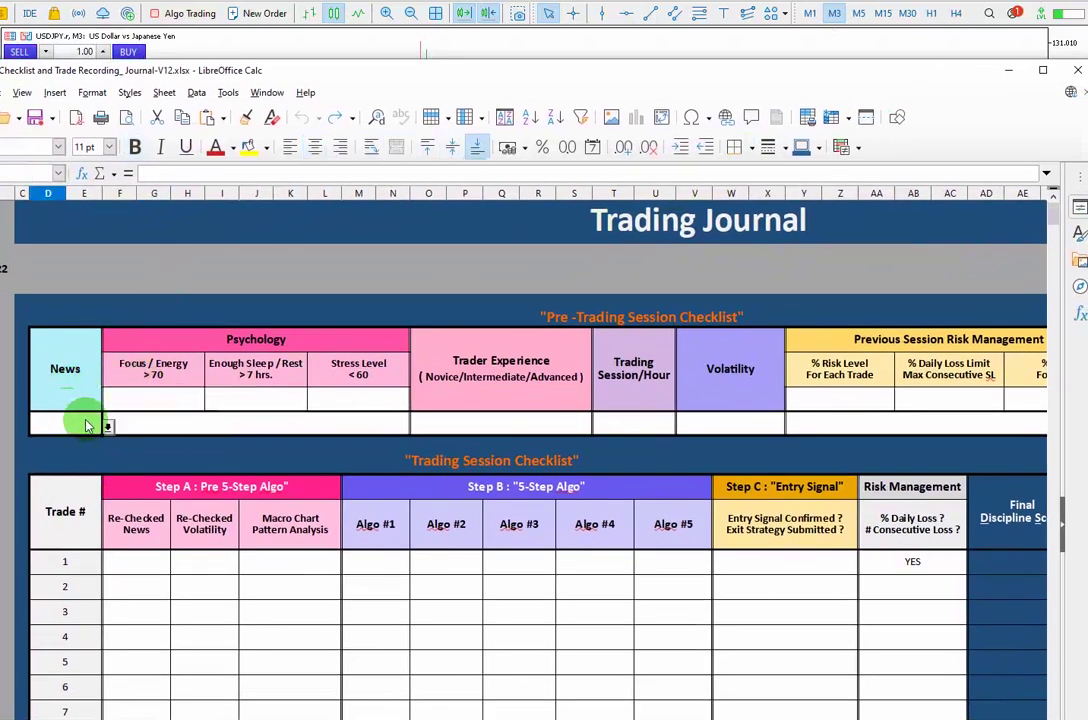
pyautogui.click(108, 426)
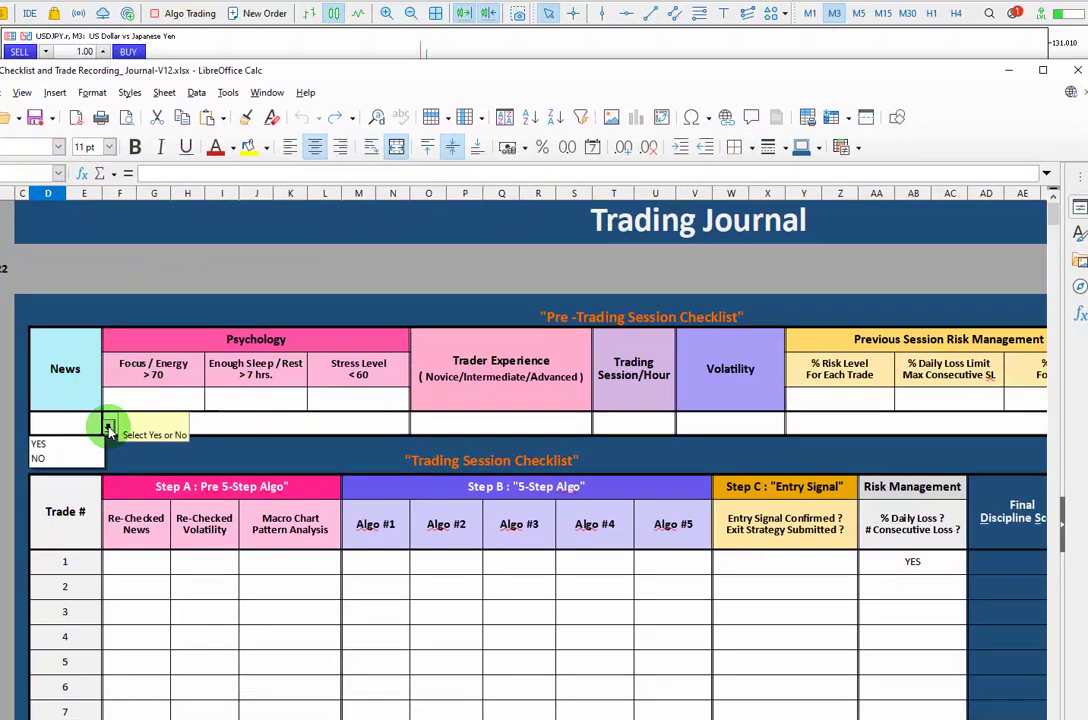
pyautogui.click(40, 458)
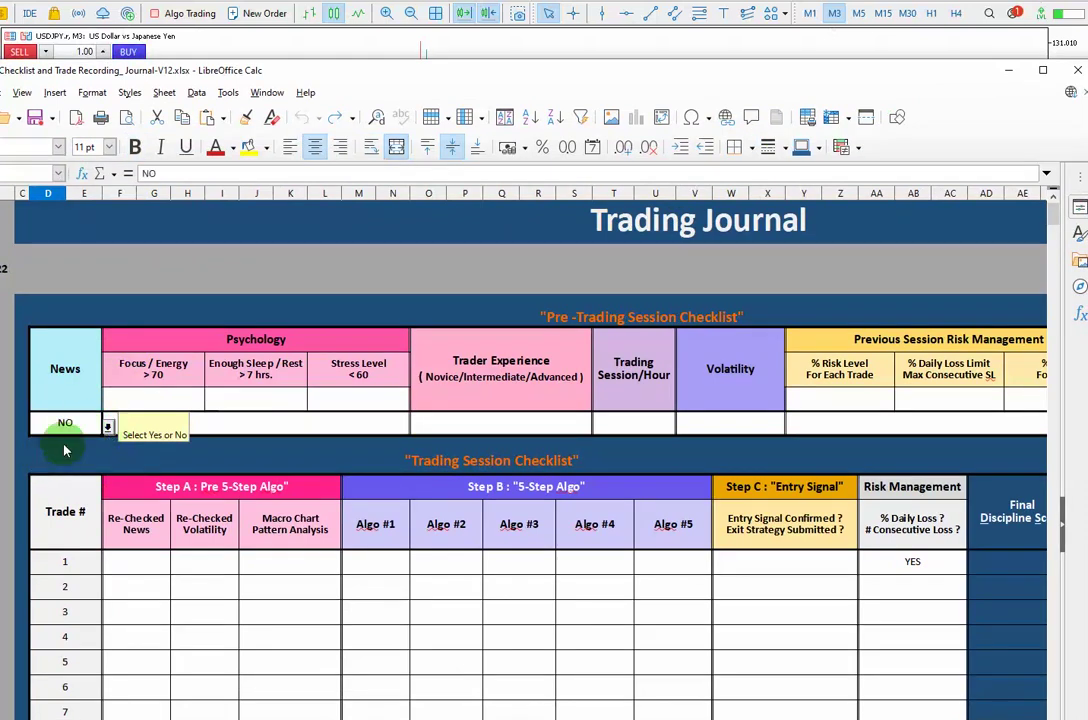
pyautogui.click(170, 400)
pyautogui.click(210, 402)
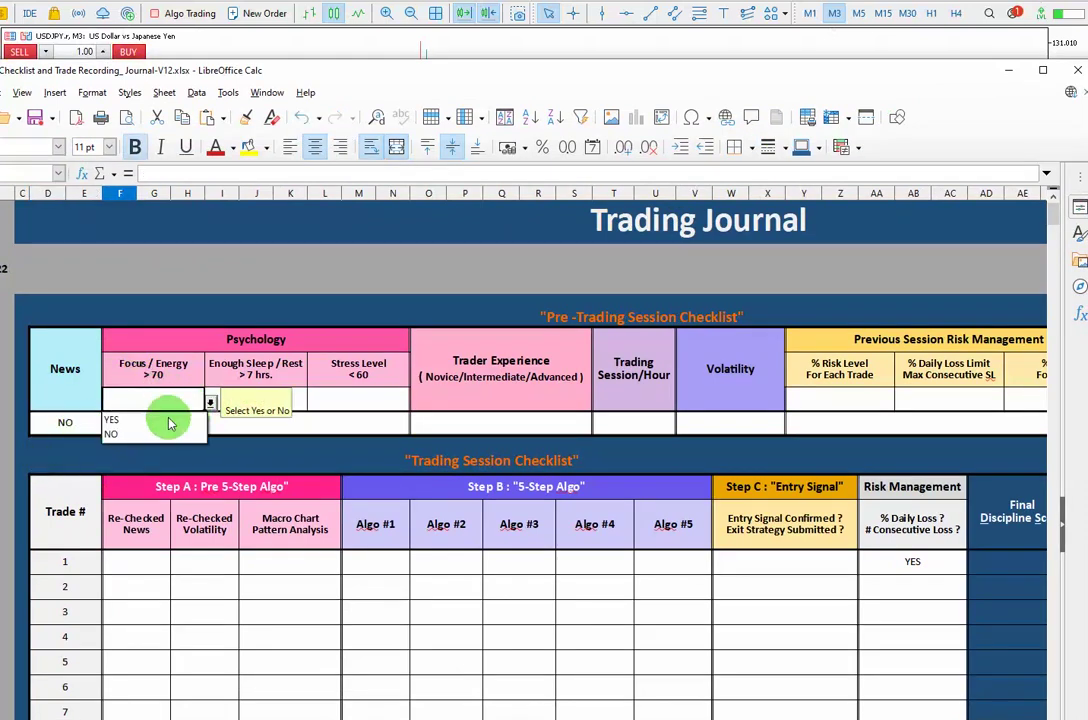
pyautogui.click(115, 418)
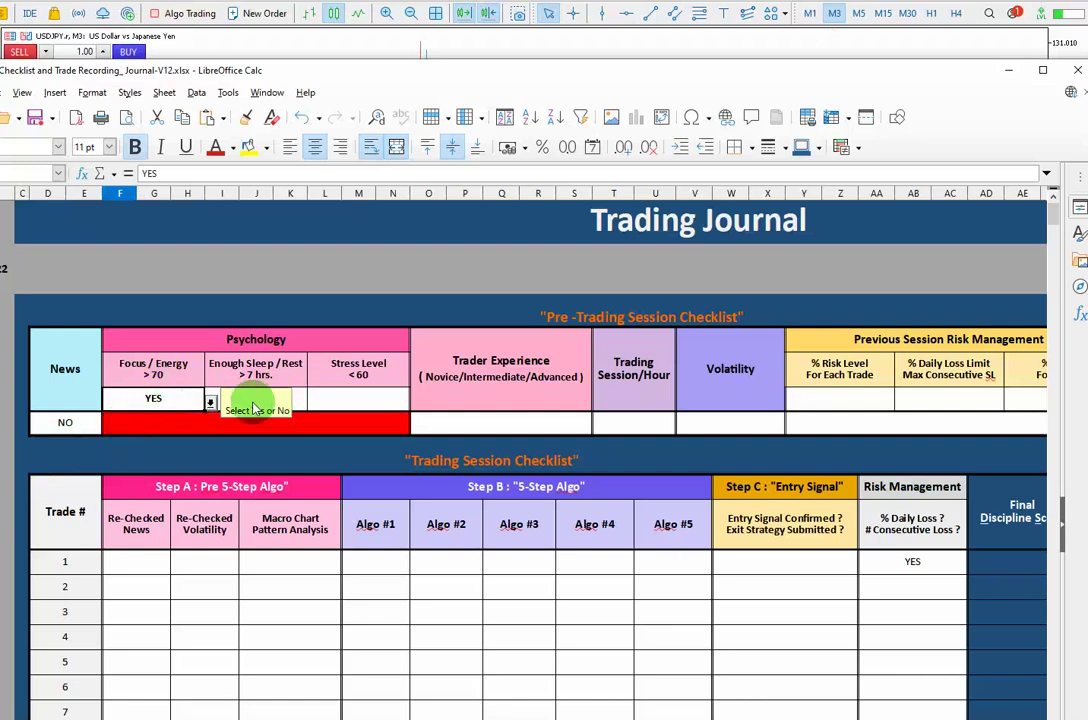
# Answer YES for Enough Sleep / Rest and Stress Level.
pyautogui.click(211, 404)
pyautogui.click(265, 403)
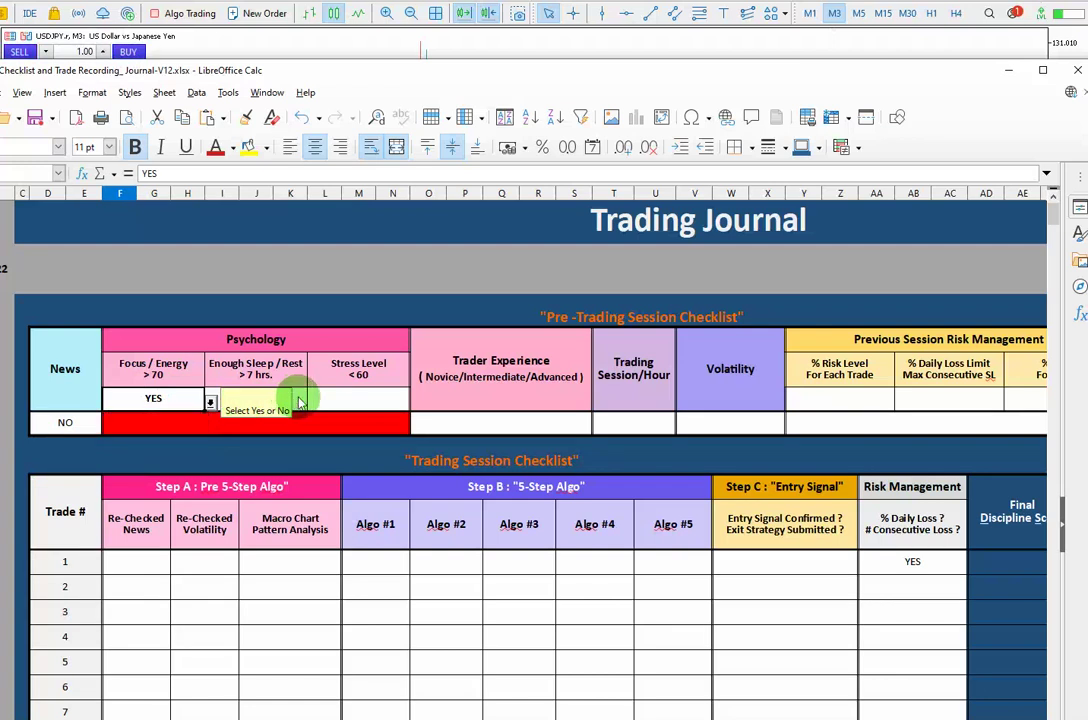
pyautogui.click(312, 403)
pyautogui.click(242, 420)
pyautogui.click(402, 399)
pyautogui.click(415, 403)
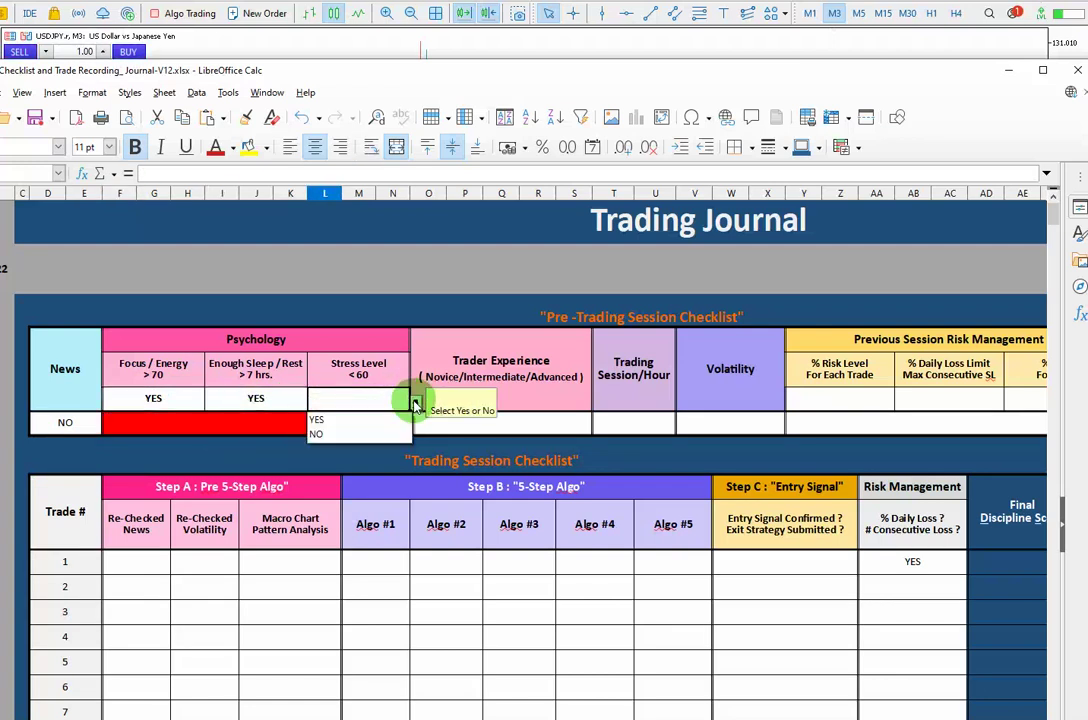
pyautogui.click(316, 420)
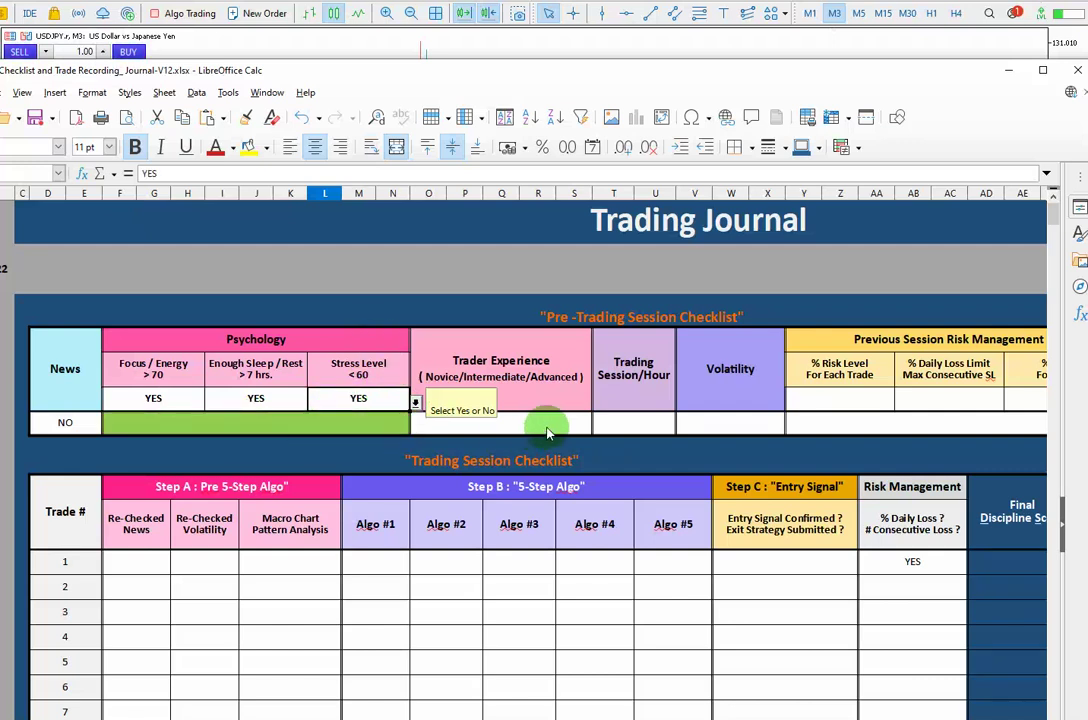
# Set Trader Experience to Advanced from its dropdown.
pyautogui.click(578, 430)
pyautogui.click(597, 428)
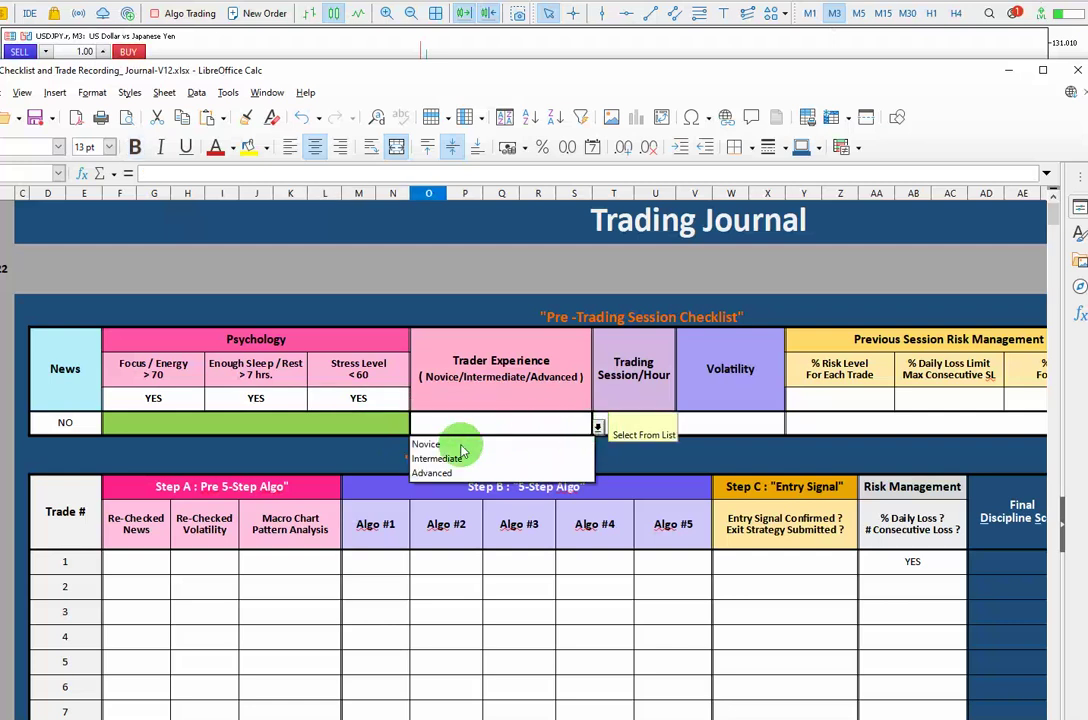
pyautogui.click(436, 474)
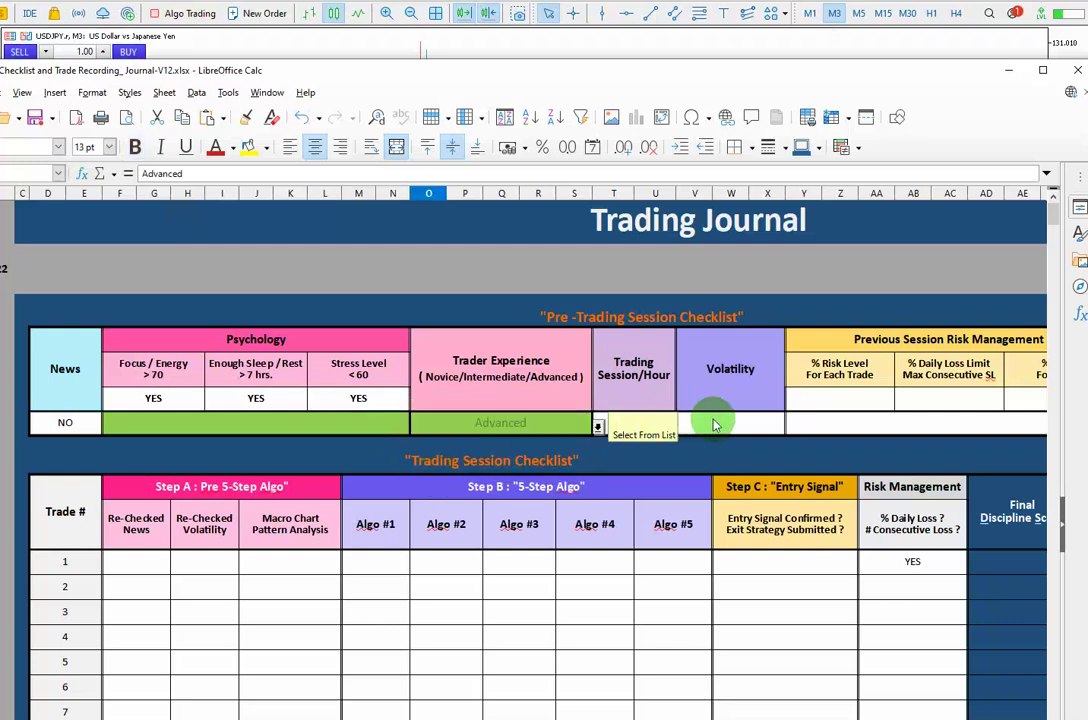
# Answer YES for Trading Session/Hour and Volatility.
pyautogui.click(660, 423)
pyautogui.click(681, 427)
pyautogui.click(625, 444)
pyautogui.click(774, 425)
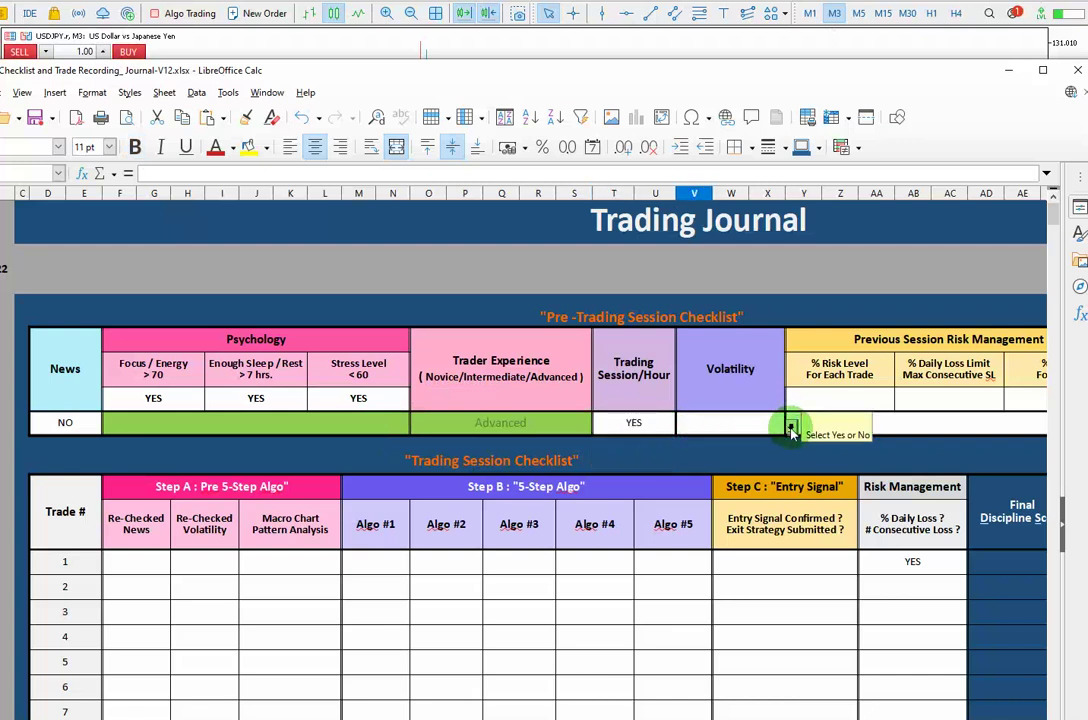
pyautogui.click(790, 428)
pyautogui.click(706, 455)
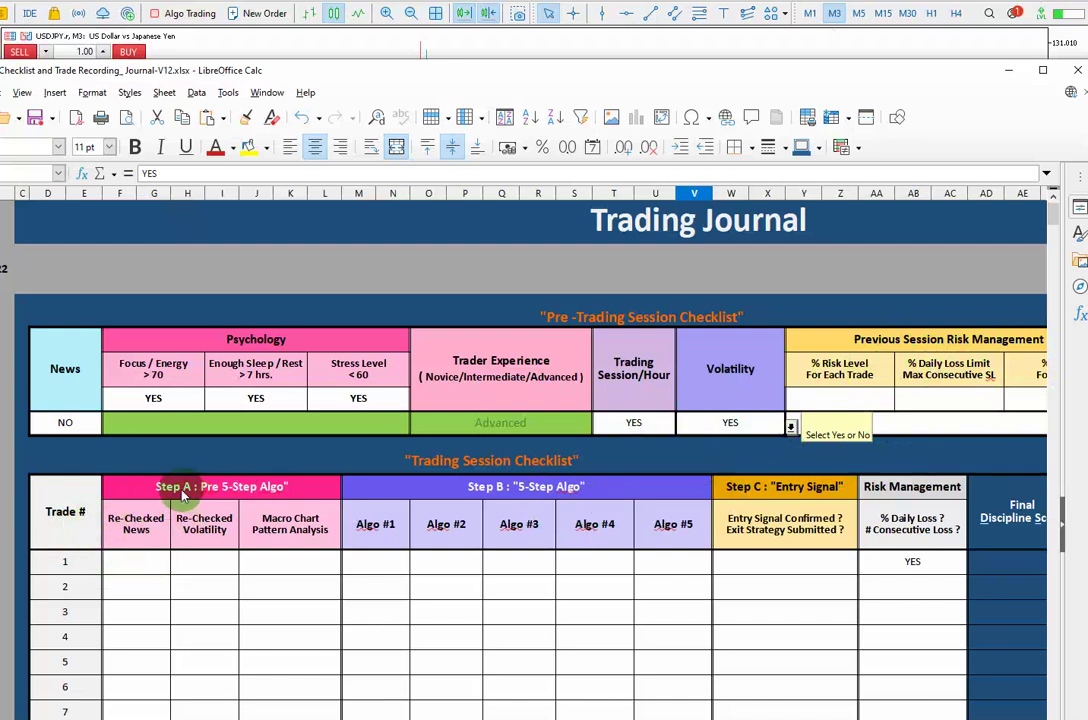
# Choose YES for trade 1's Re-Checked News, Re-Checked Volatility and Macro Chart Pattern Analysis, then minimize Calc.
pyautogui.click(155, 567)
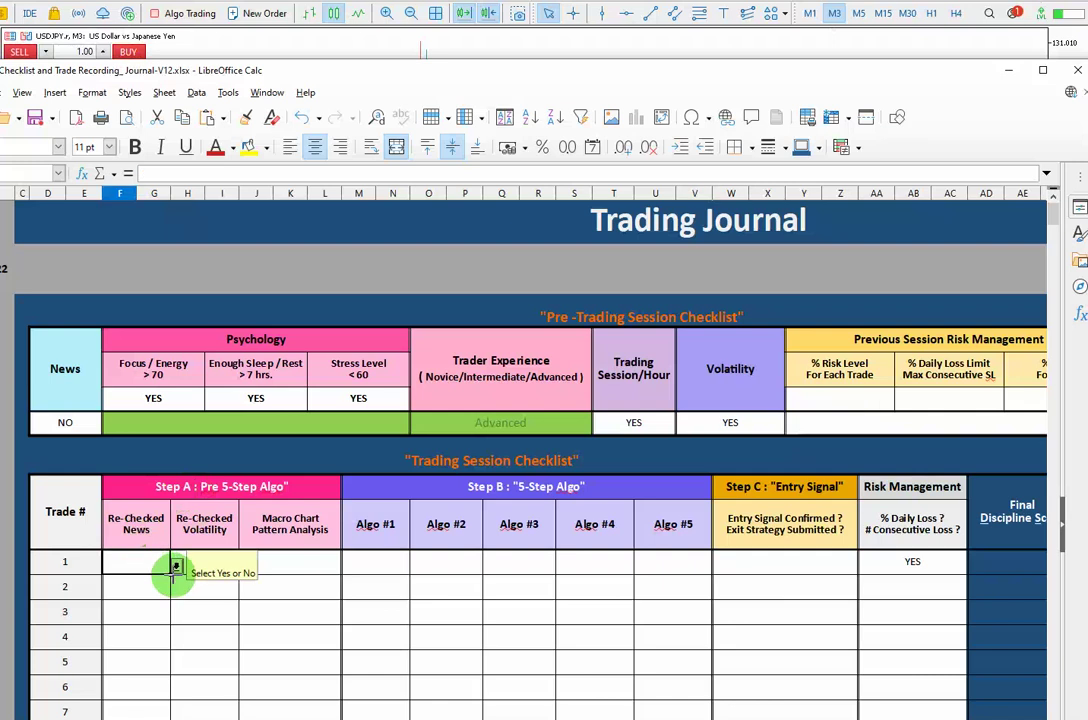
pyautogui.click(129, 585)
pyautogui.click(214, 563)
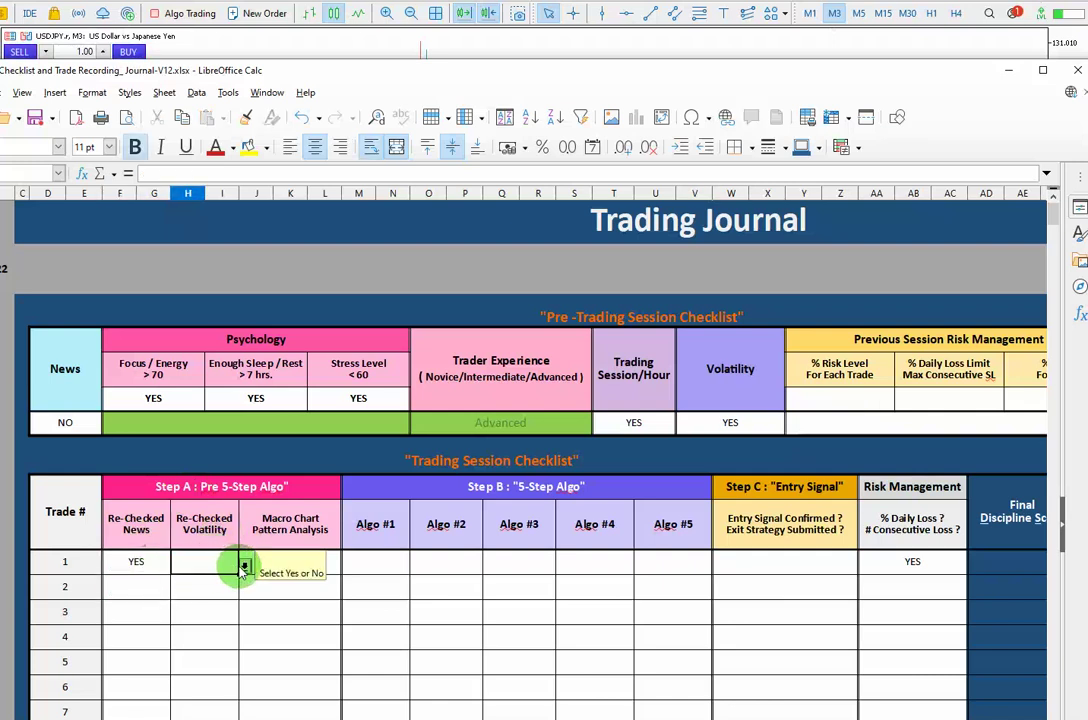
pyautogui.click(195, 582)
pyautogui.click(306, 558)
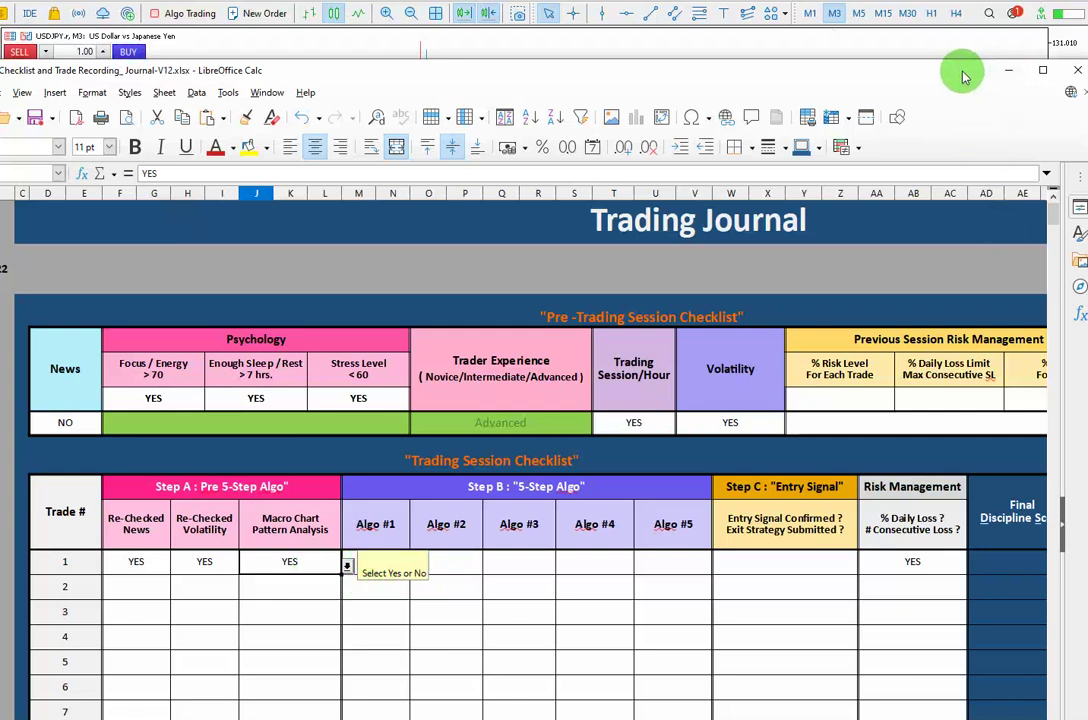
pyautogui.click(1008, 70)
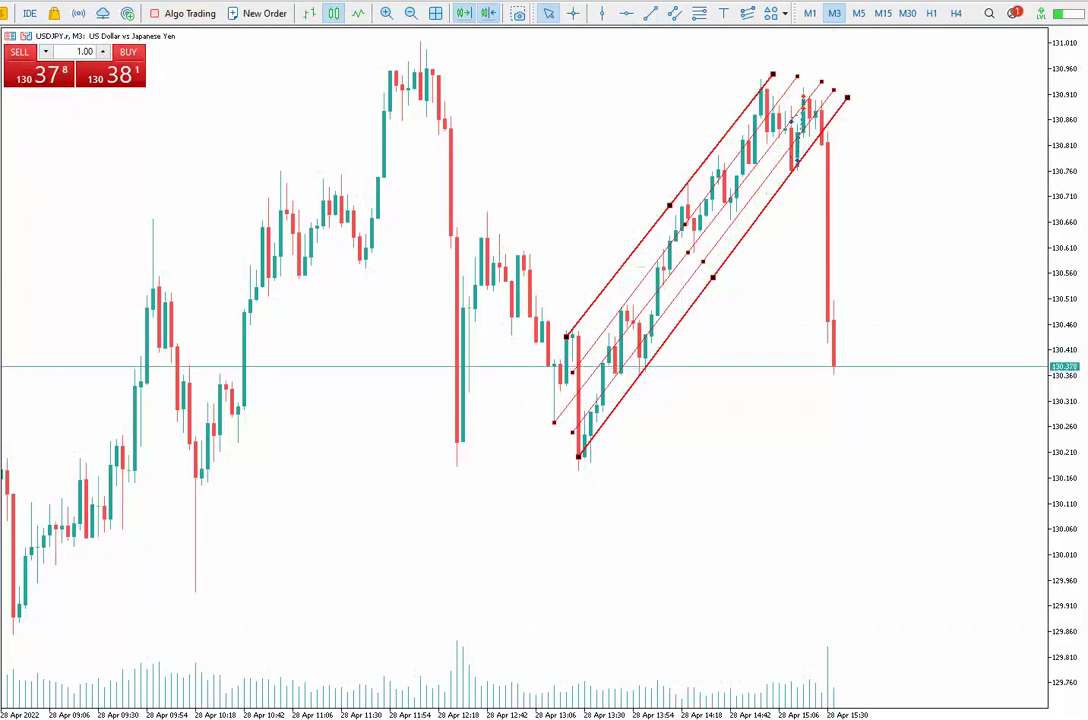
# Back in the journal, commit 100 for trade 1's Algo #1 and type 100 into Algo #2.
pyautogui.hotkey('alt', 'Tab')
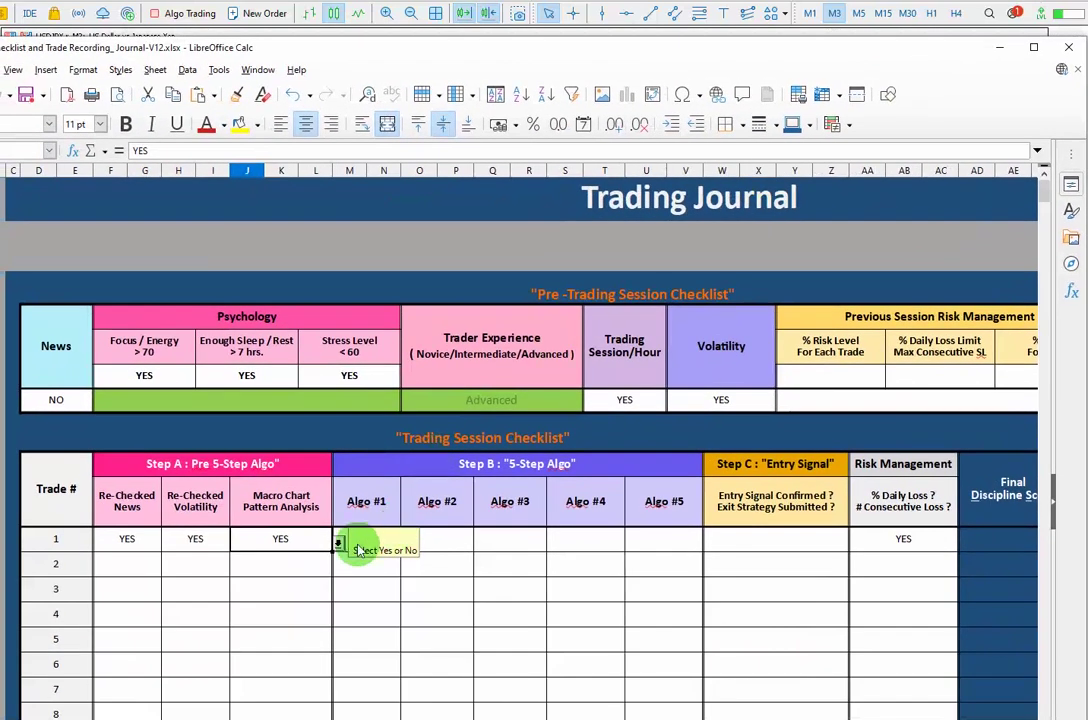
pyautogui.click(356, 548)
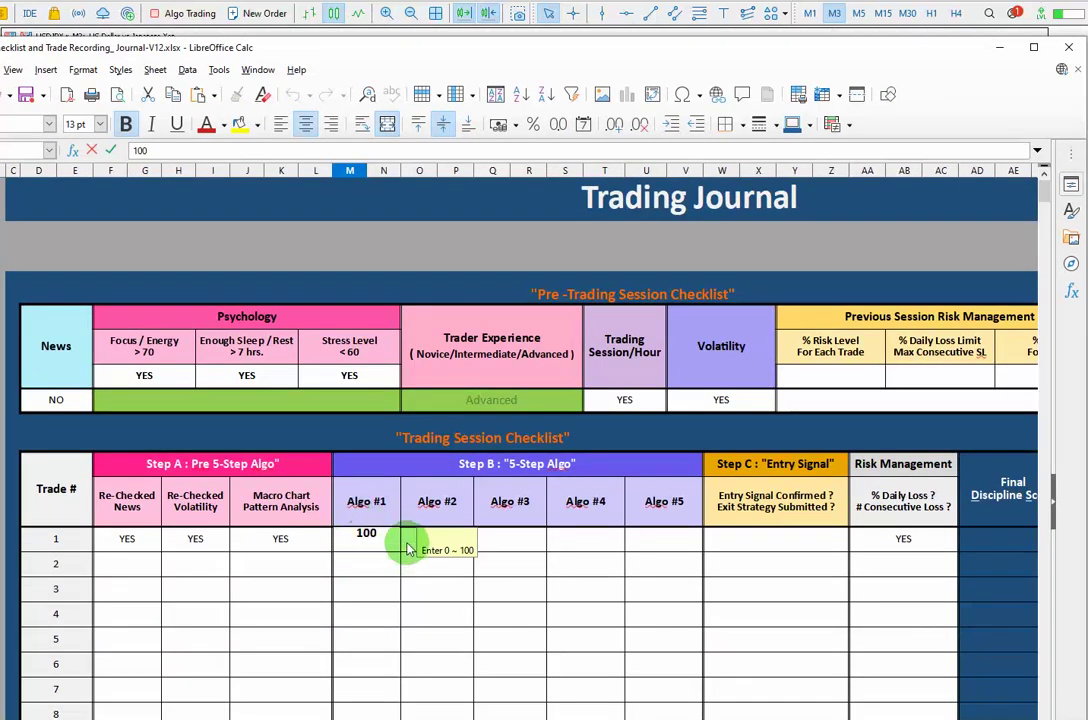
pyautogui.click(441, 548)
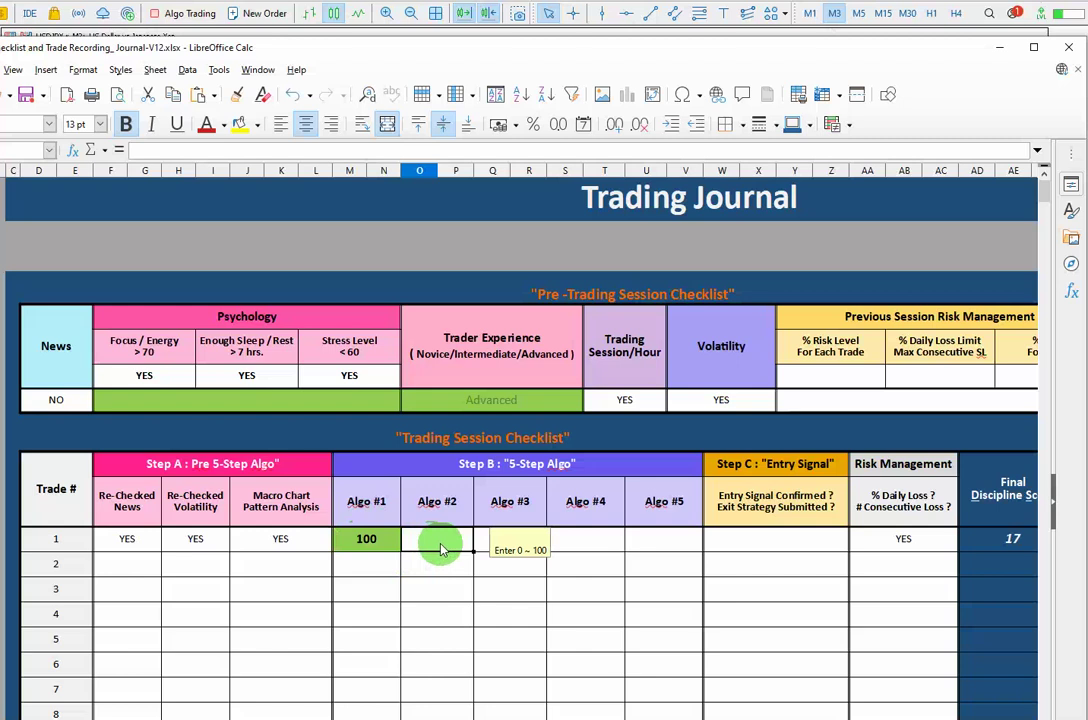
pyautogui.write('10')
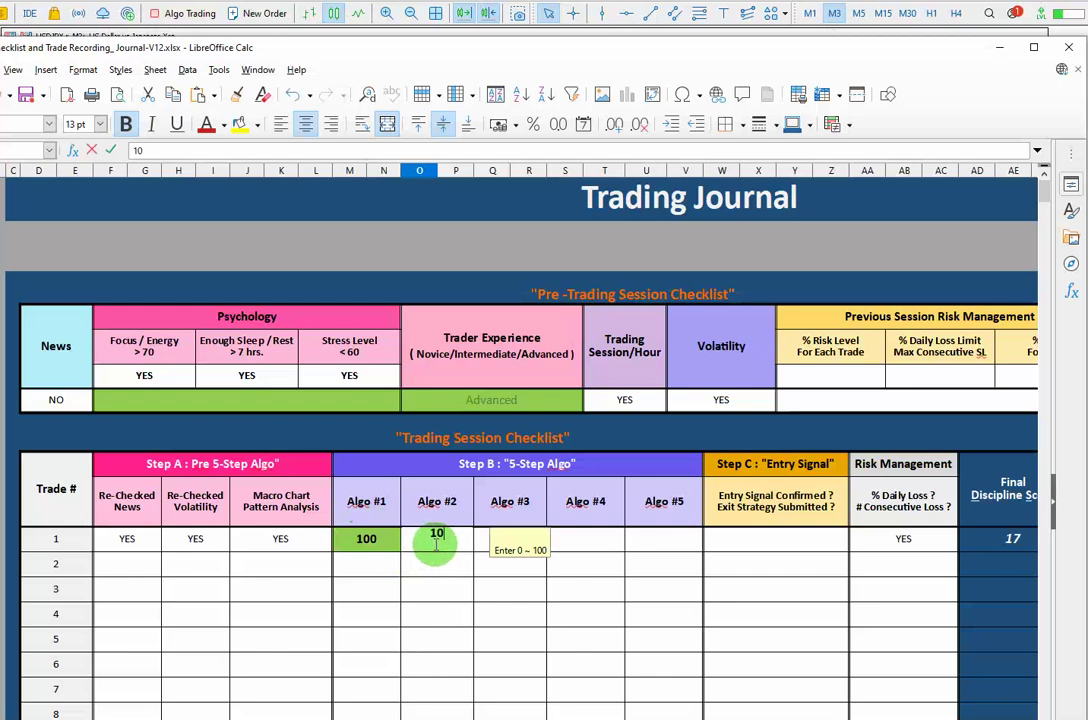
pyautogui.write('0')
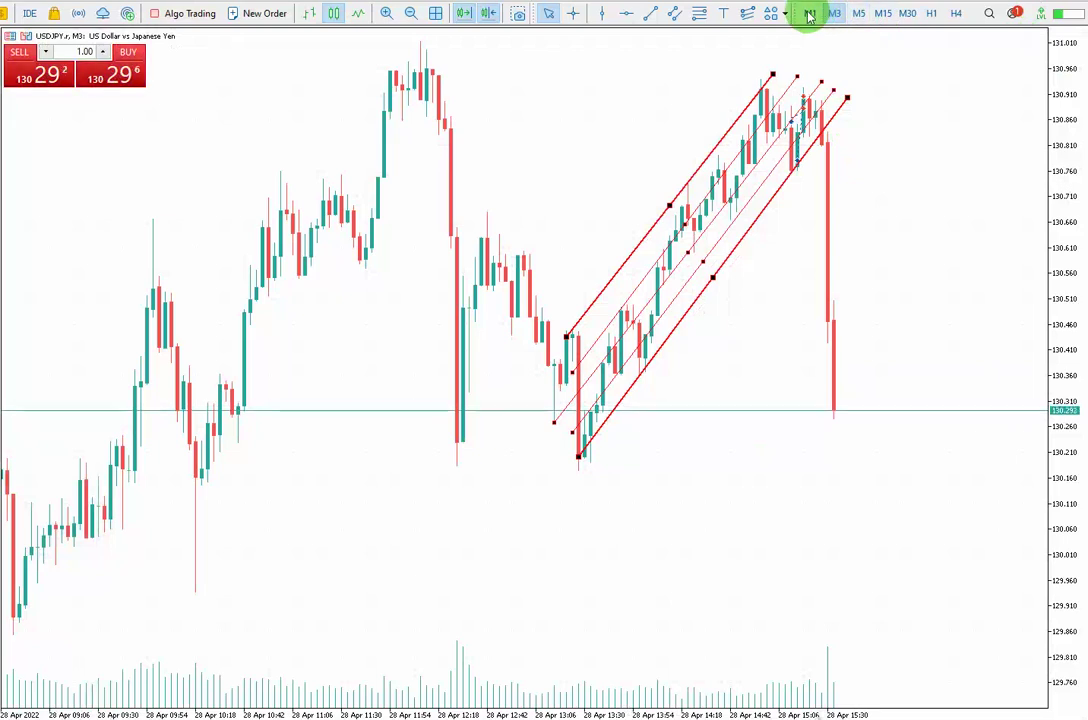
# On the M1 USDJPY chart, trace four rising legs with trend lines, undo them, and return to Calc.
pyautogui.click(808, 15)
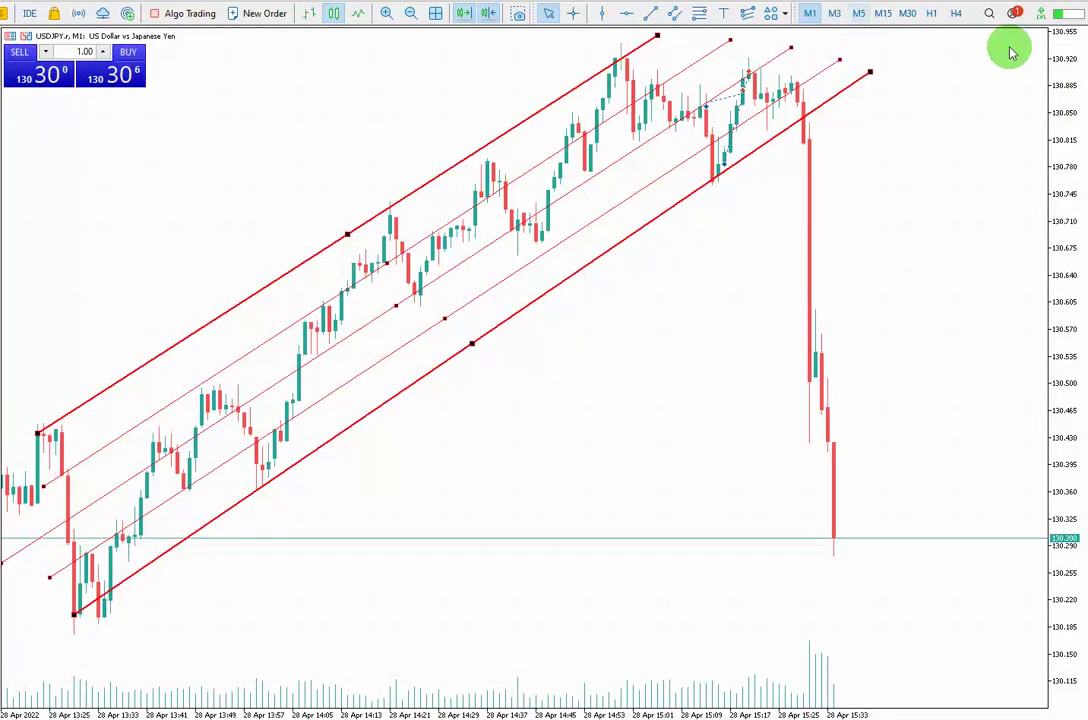
pyautogui.moveTo(110, 590); pyautogui.dragTo(228, 386)
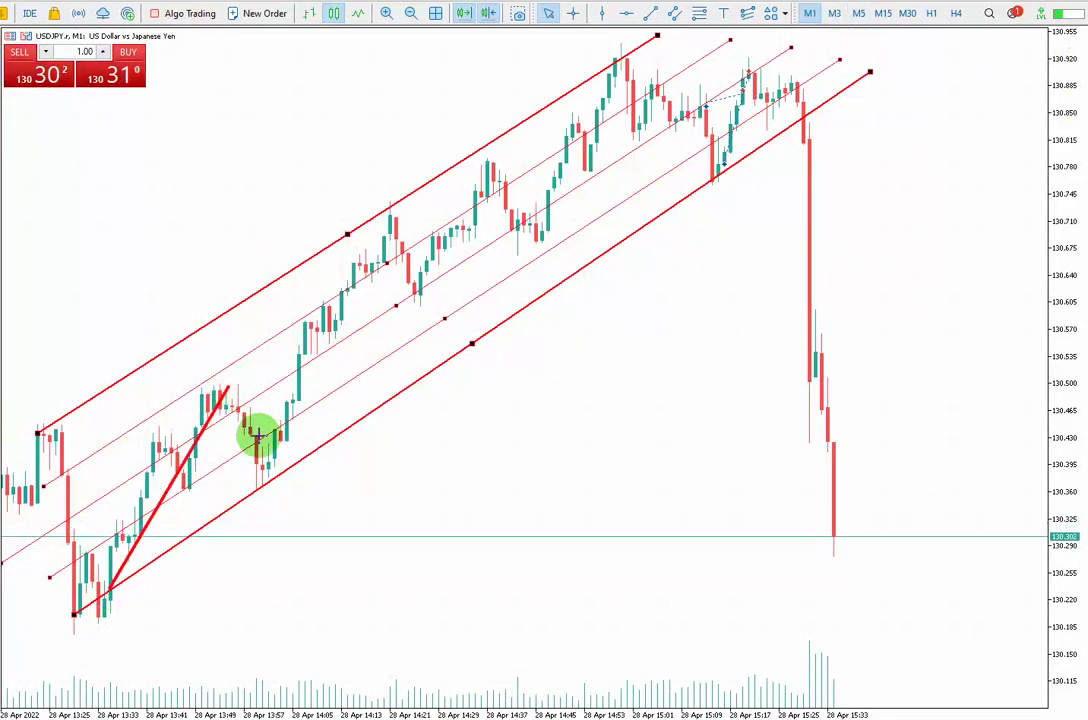
pyautogui.moveTo(268, 465); pyautogui.dragTo(402, 208)
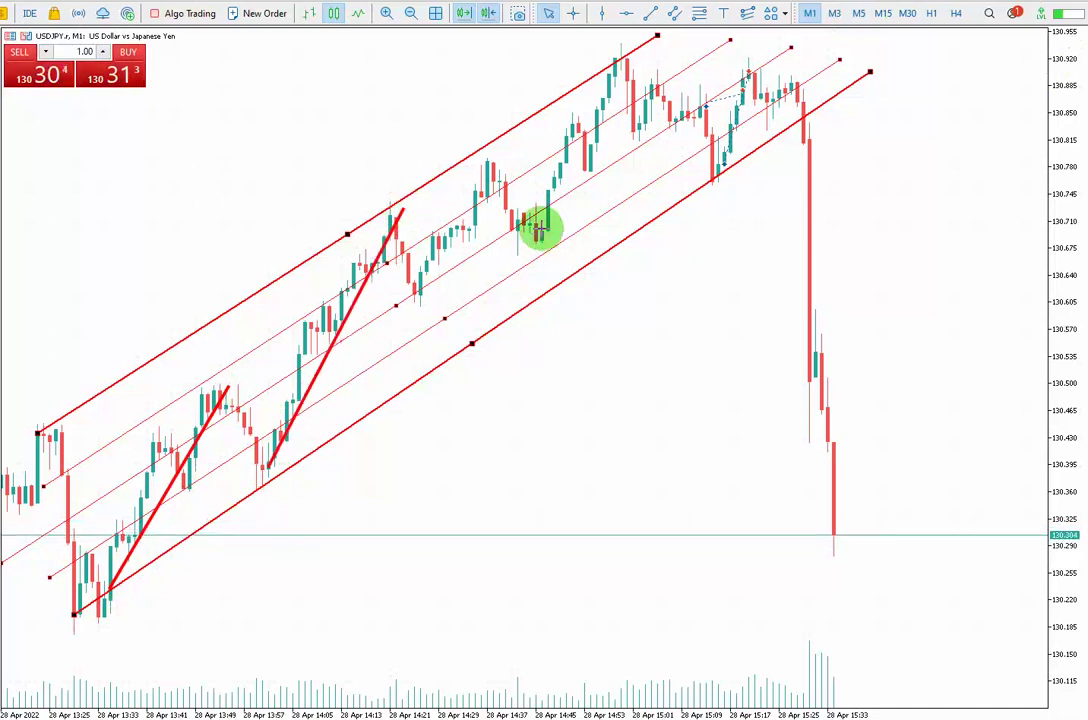
pyautogui.moveTo(539, 235); pyautogui.dragTo(636, 61)
pyautogui.moveTo(712, 180); pyautogui.dragTo(746, 70)
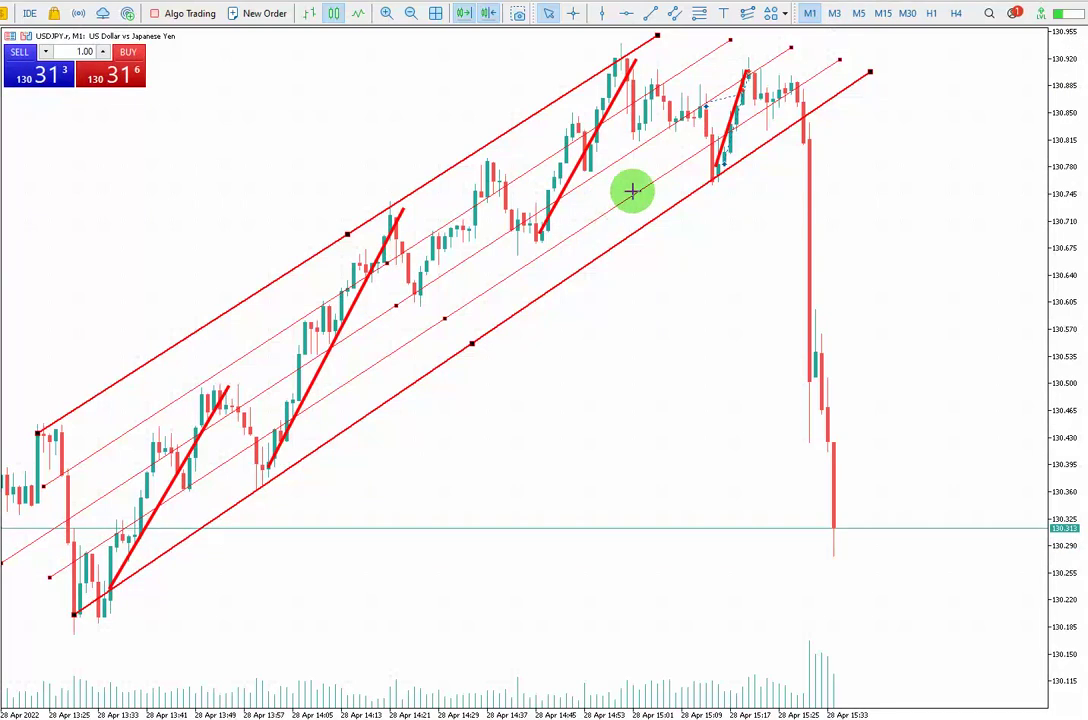
pyautogui.hotkey('ctrl', 'z')
pyautogui.hotkey('ctrl', 'z')
pyautogui.hotkey('ctrl', 'z')
pyautogui.hotkey('ctrl', 'z')
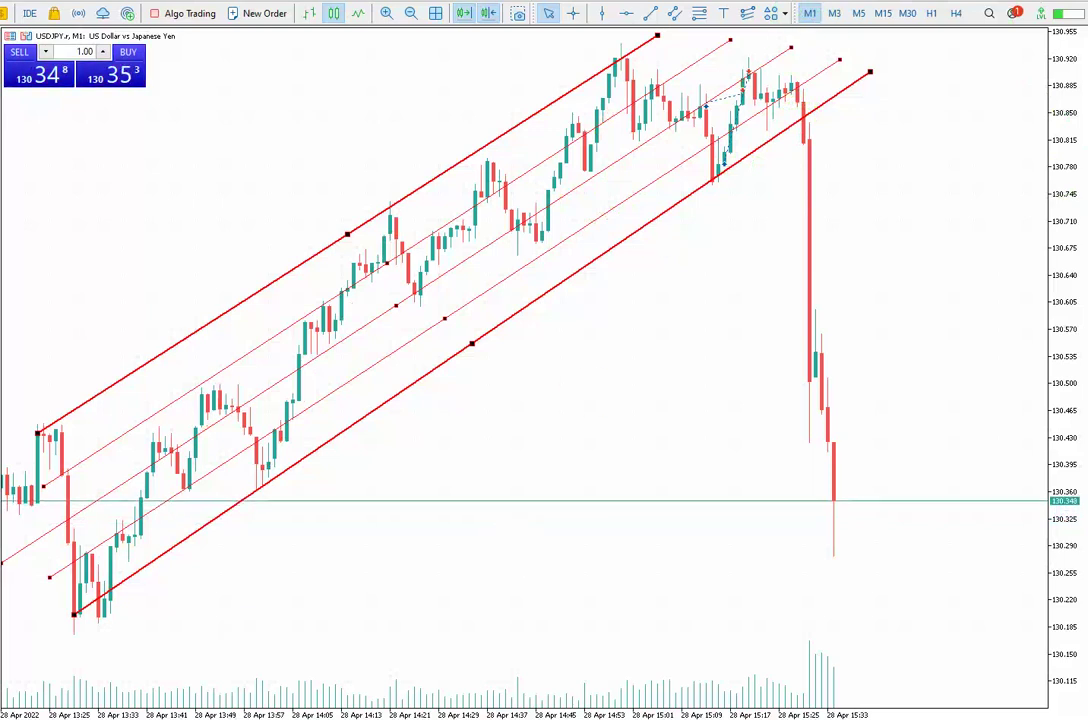
pyautogui.hotkey('alt', 'Tab')
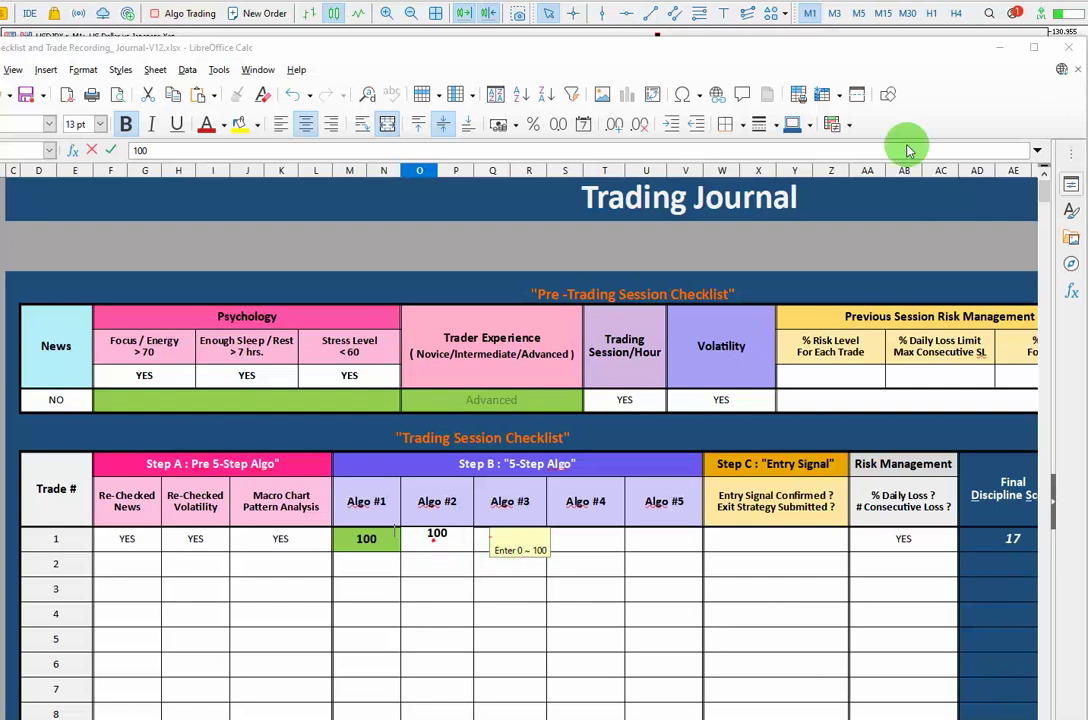
# Commit 100 for Algo #2 and Algo #3 on trade 1, then minimise the journal.
pyautogui.doubleClick(496, 540)
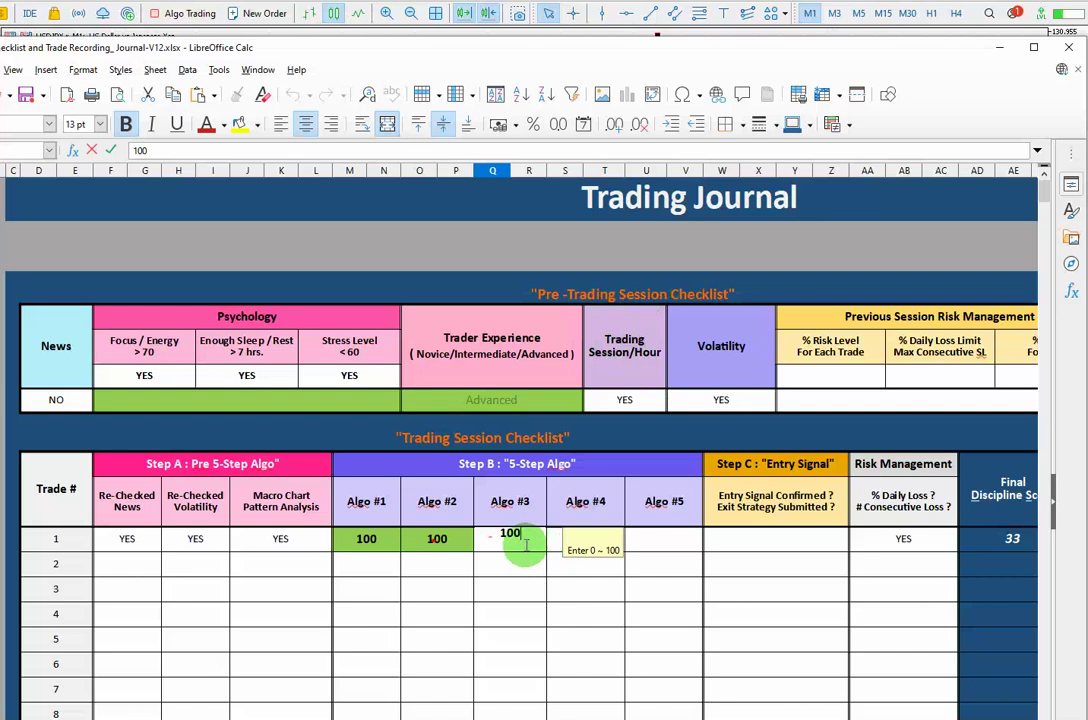
pyautogui.click(582, 539)
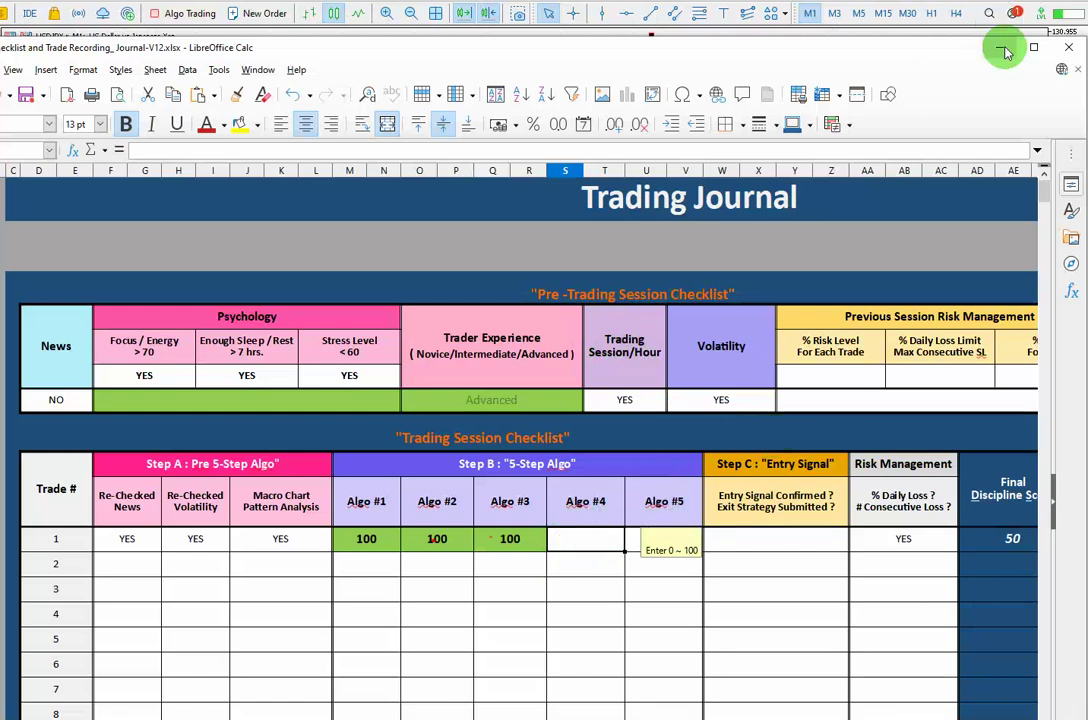
pyautogui.click(999, 47)
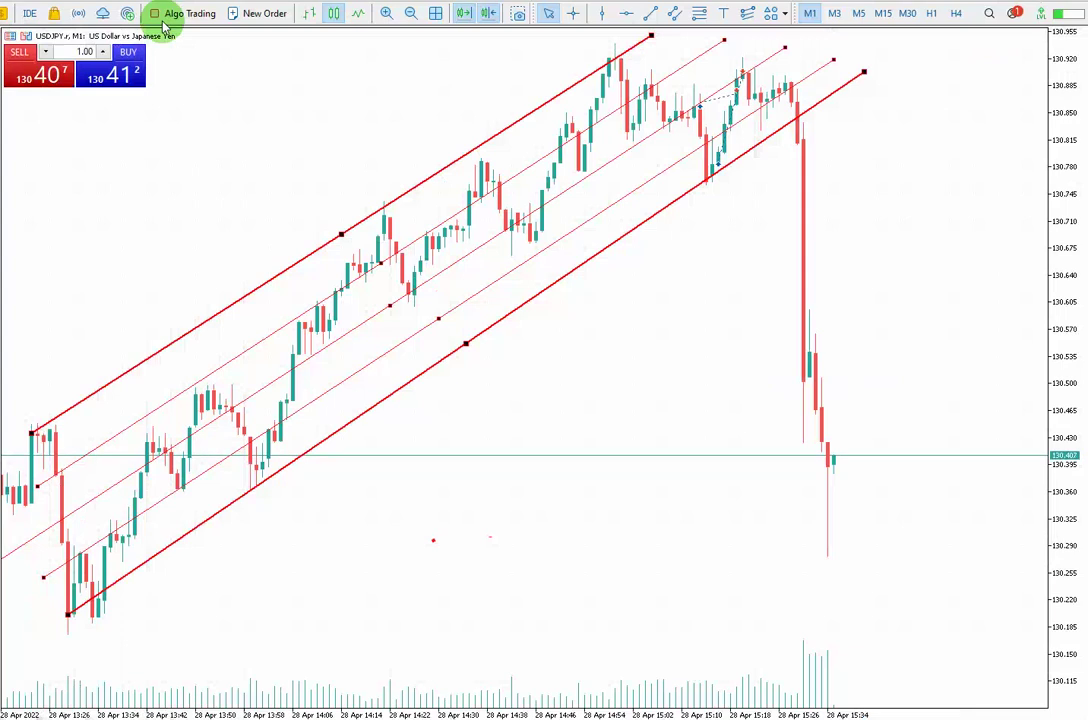
# Zoom in on the latest USDJPY one-minute candles, then switch back to the Calc journal.
pyautogui.click(386, 13)
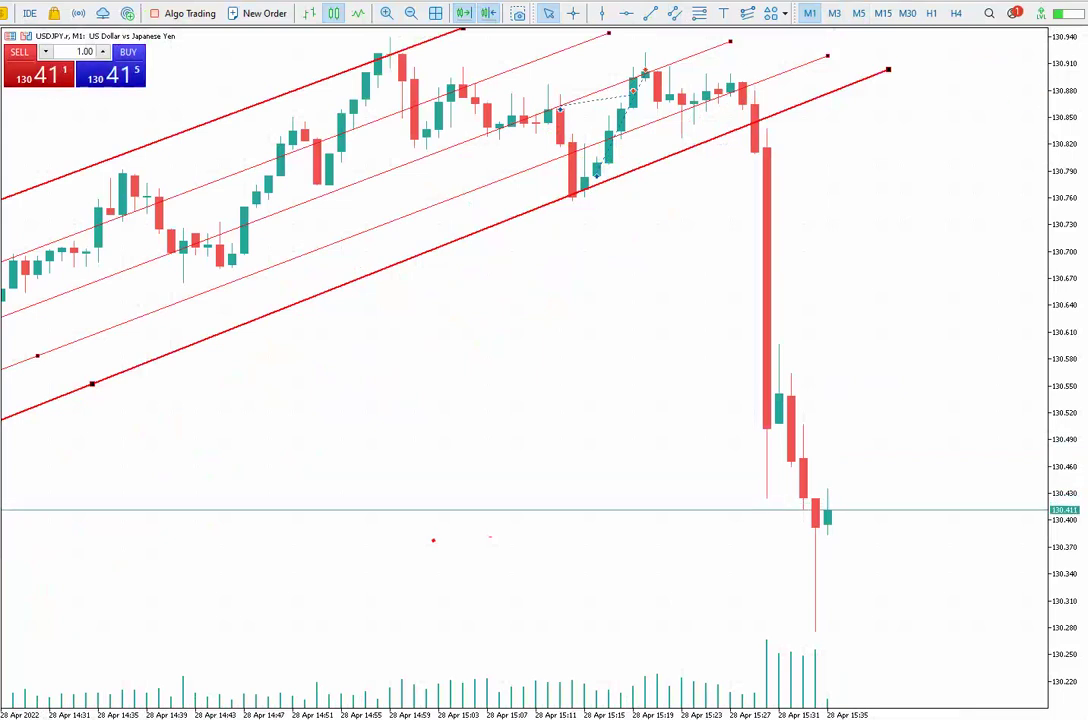
pyautogui.moveTo(596, 176); pyautogui.dragTo(588, 186)
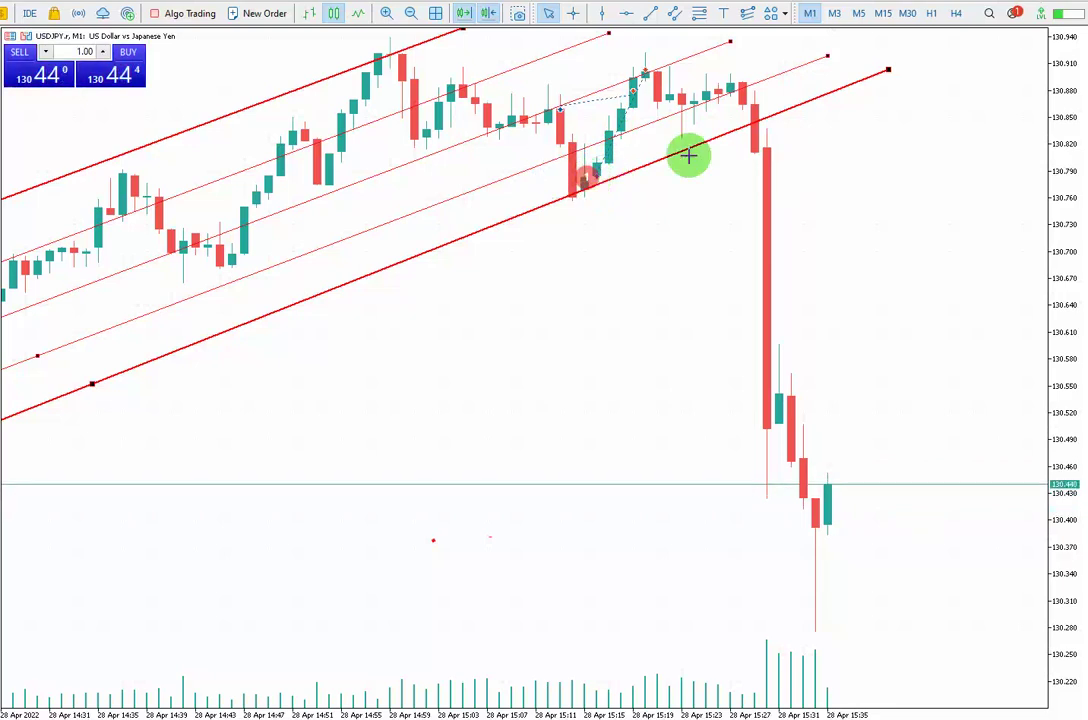
pyautogui.hotkey('alt', 'Tab')
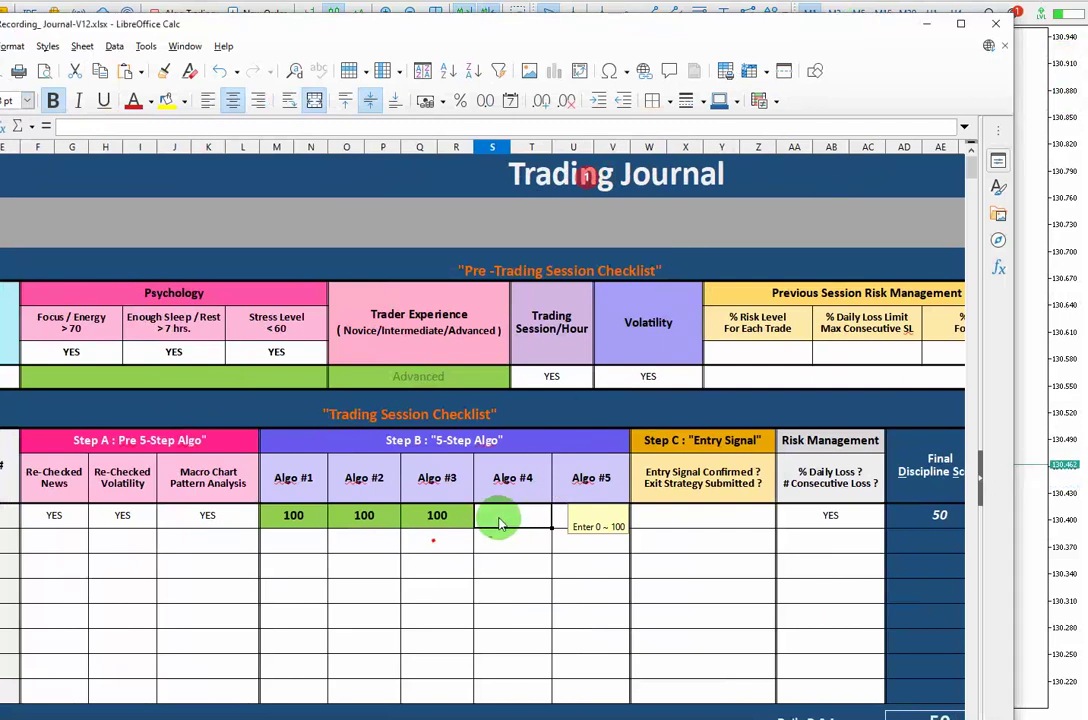
# Score Algo #4 and Algo #5 at 100 and enter 'yes' as the Step C entry signal.
pyautogui.write('0')
pyautogui.click(564, 518)
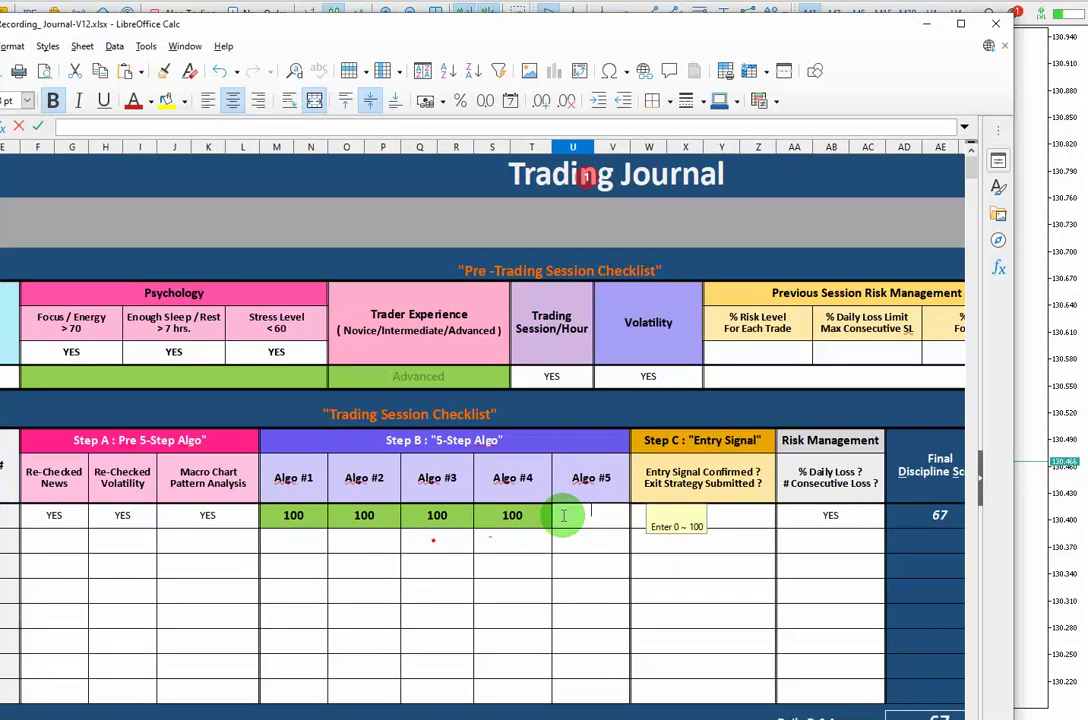
pyautogui.click(729, 514)
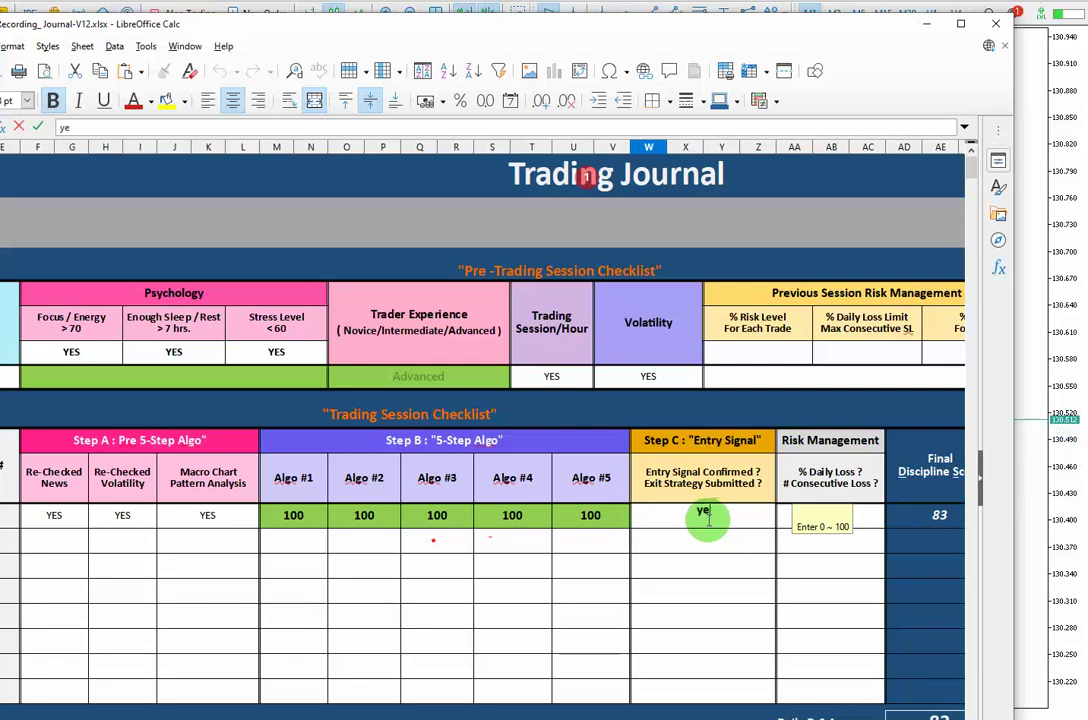
pyautogui.write('es')
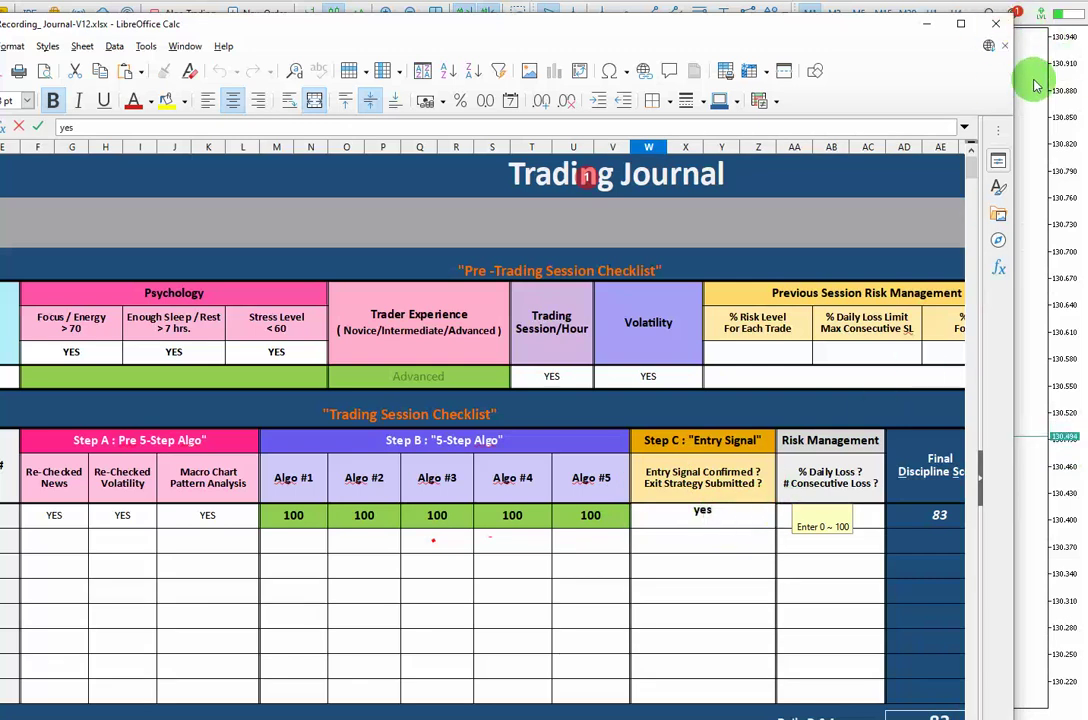
pyautogui.click(1033, 86)
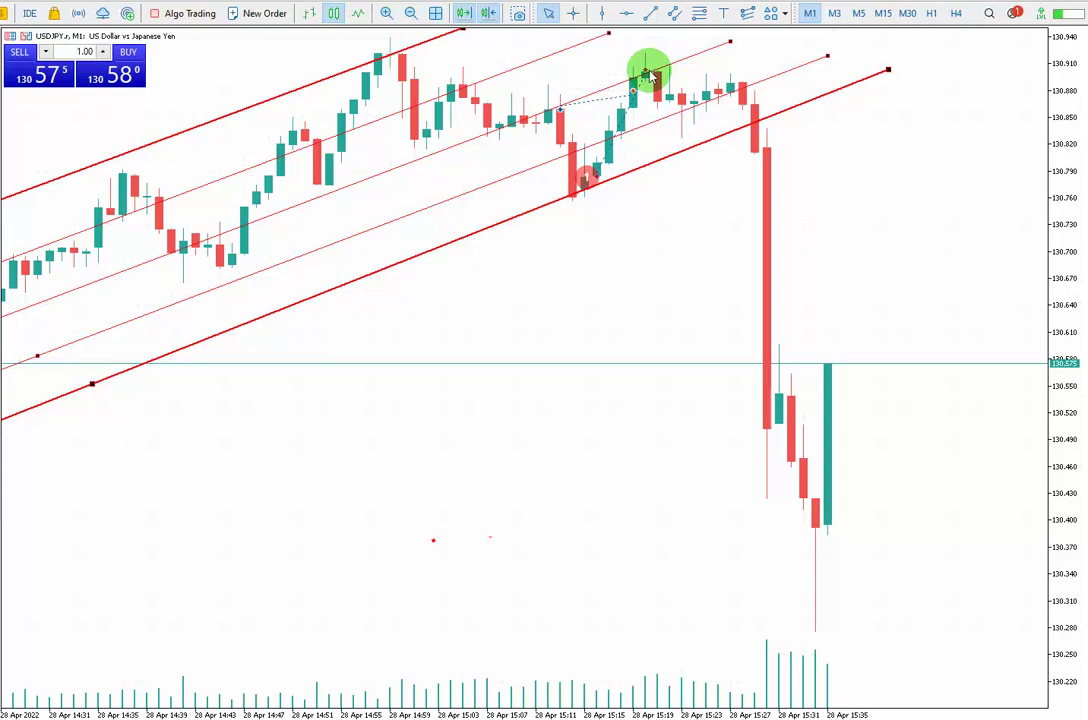
# Zoom the USDJPY one-minute chart out until the whole rising channel is visible.
pyautogui.click(581, 175)
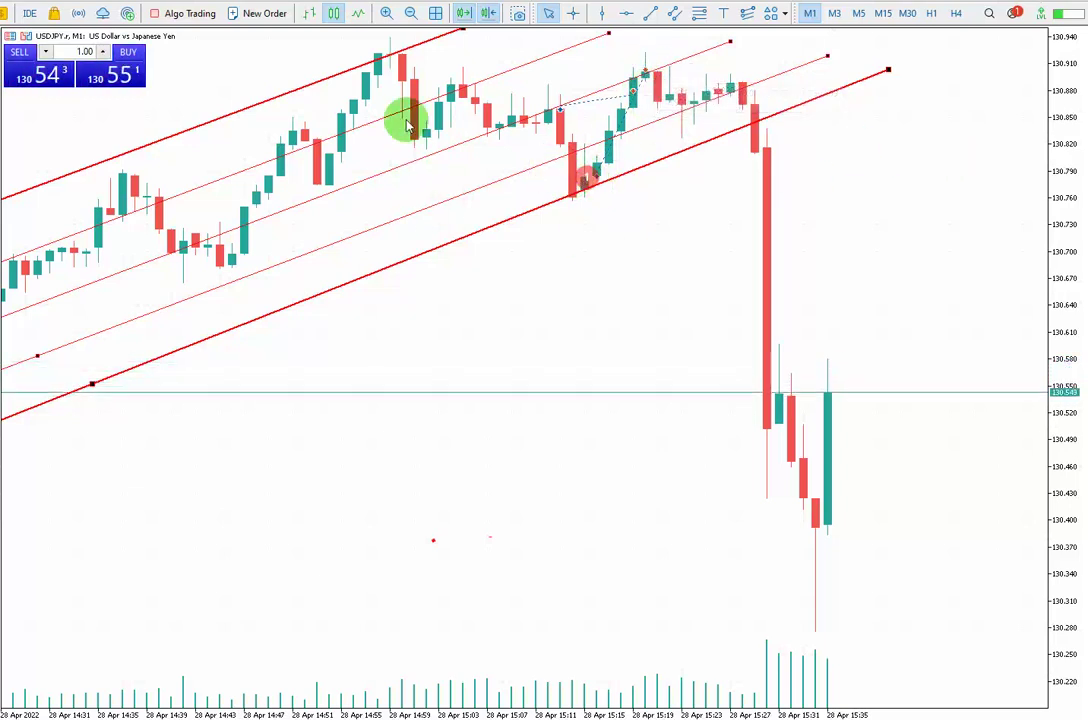
pyautogui.click(385, 14)
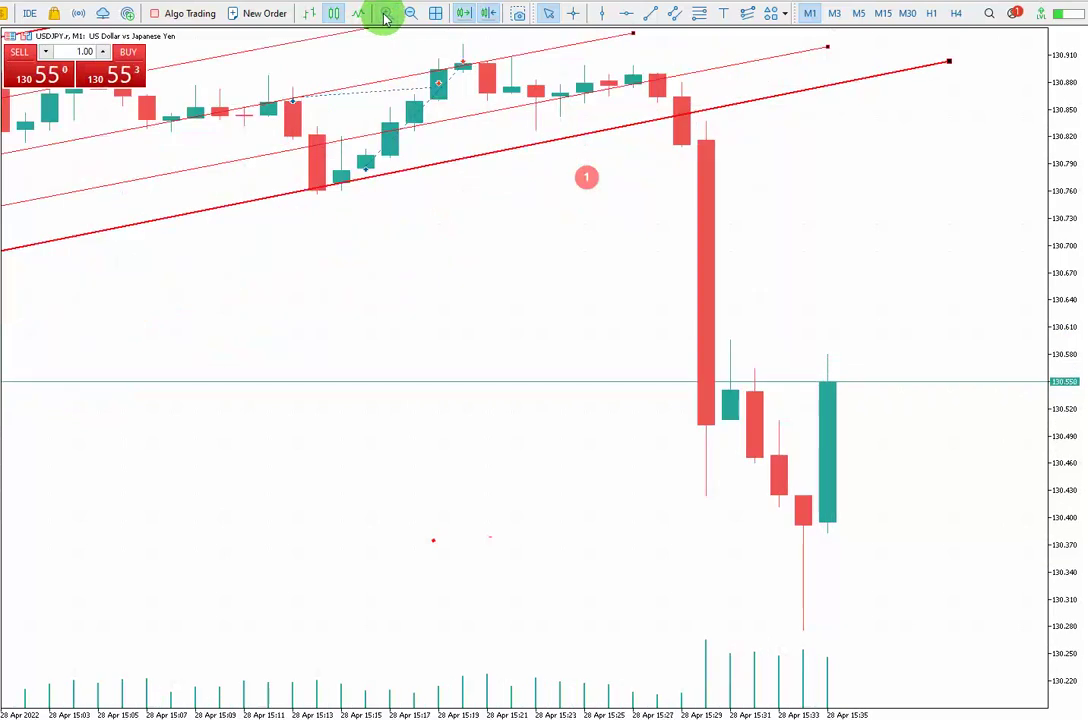
pyautogui.click(410, 14)
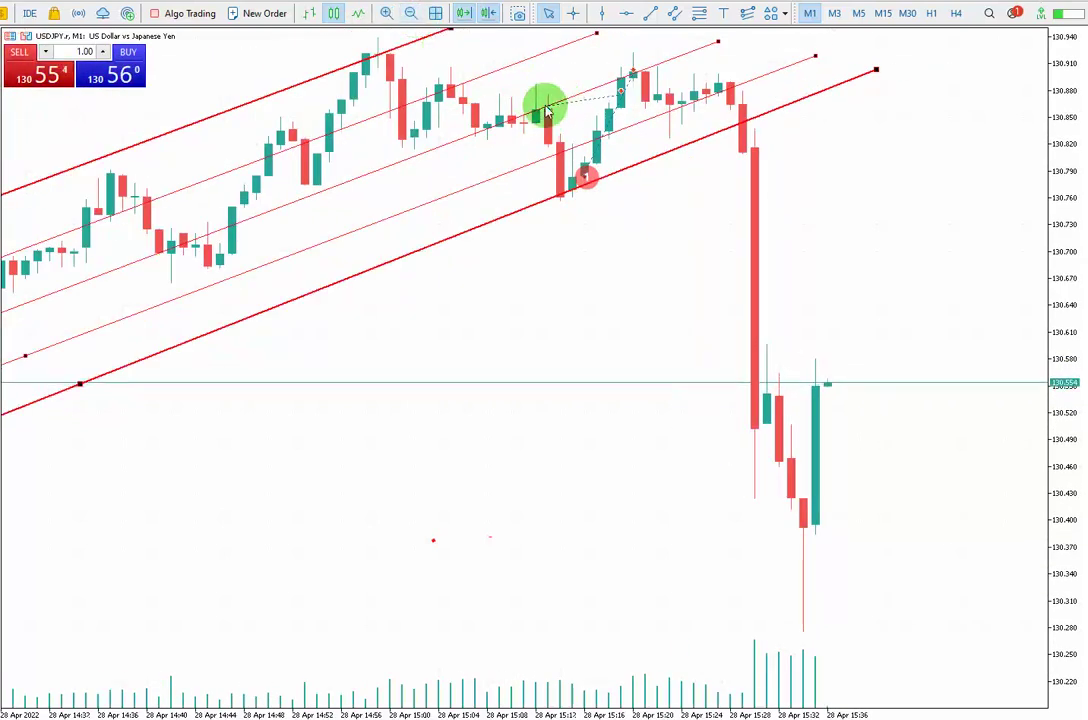
pyautogui.click(410, 14)
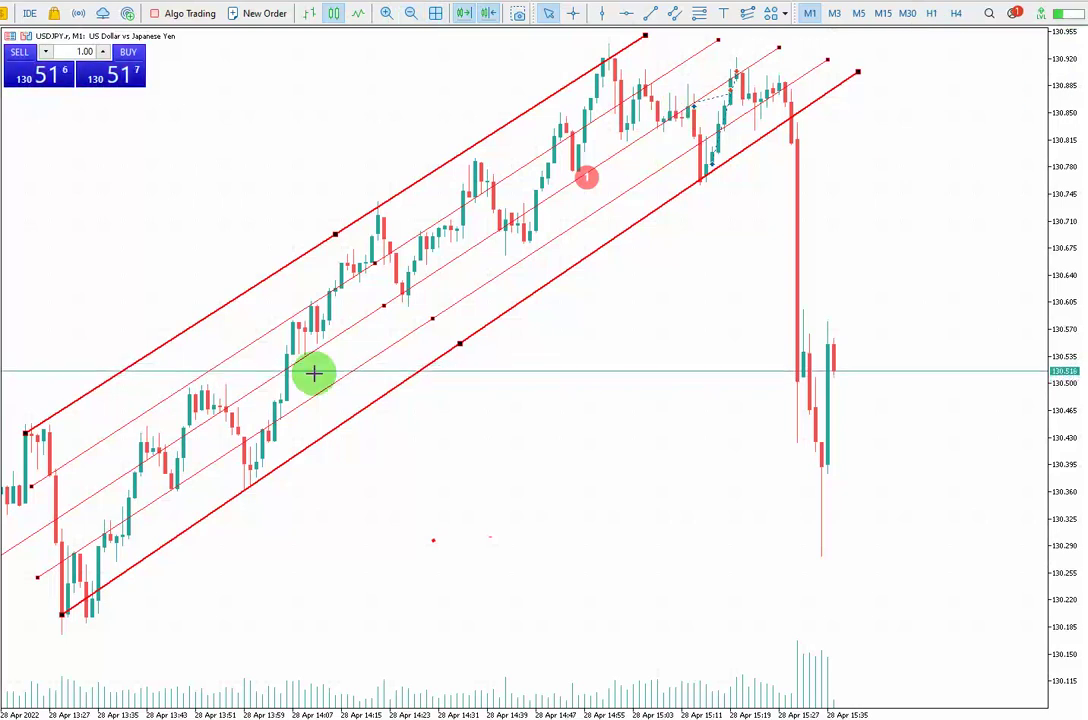
# Draw two trial trend lines across the channel, then remove them again.
pyautogui.moveTo(537, 232); pyautogui.dragTo(770, 48)
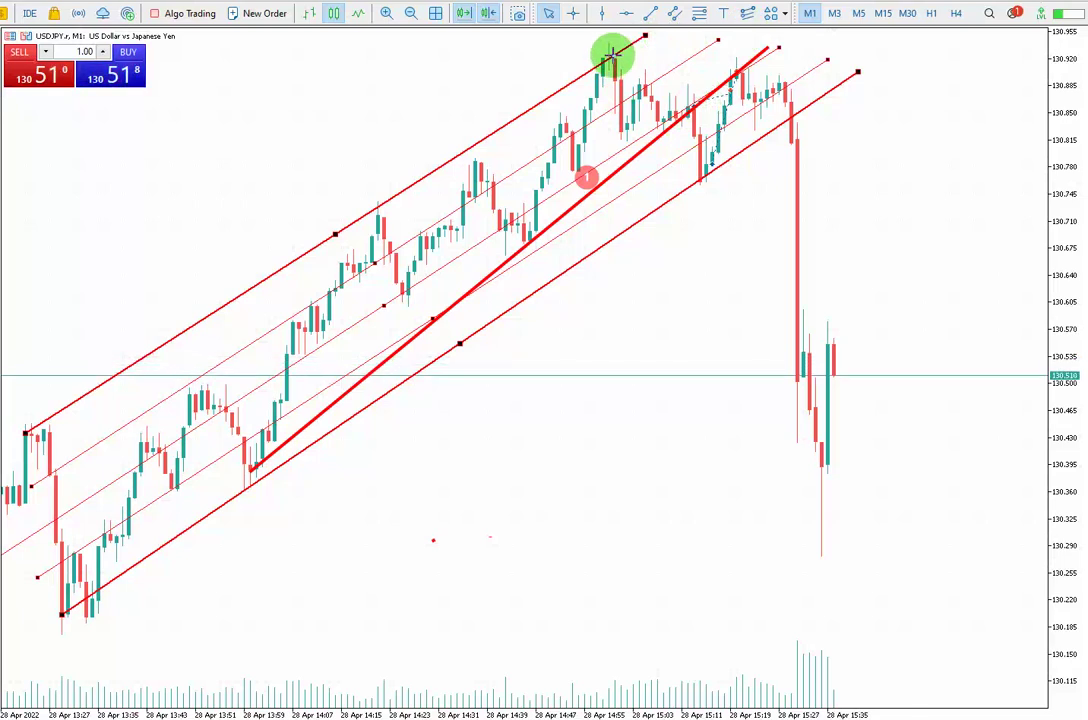
pyautogui.moveTo(630, 67); pyautogui.dragTo(710, 120)
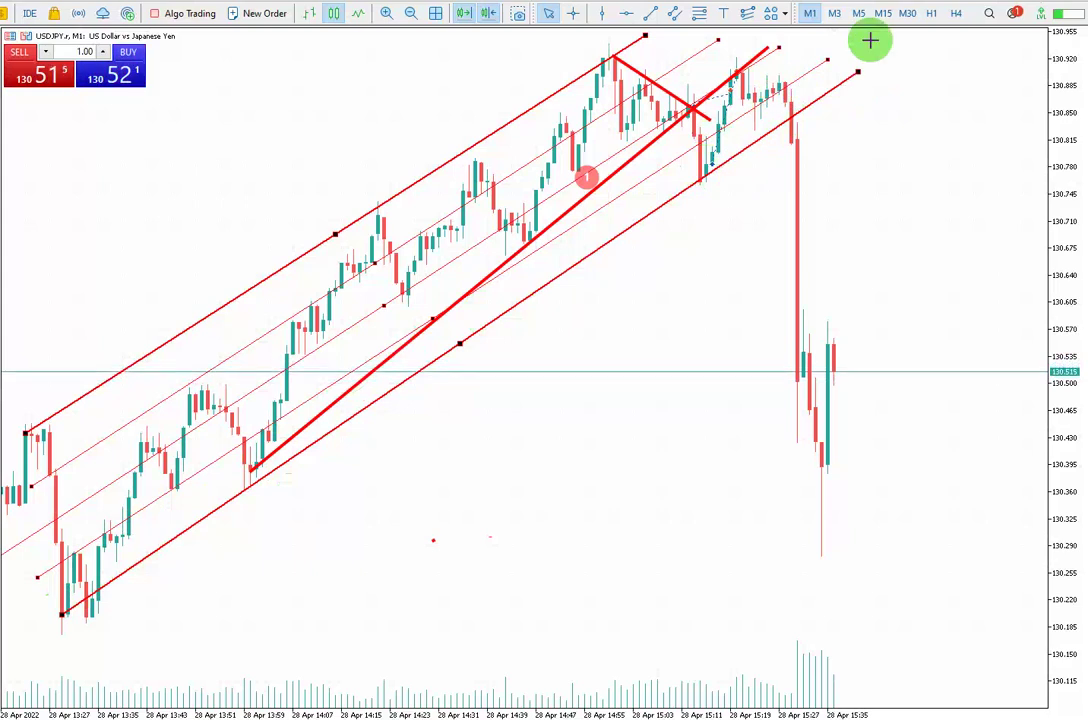
pyautogui.press('Delete')
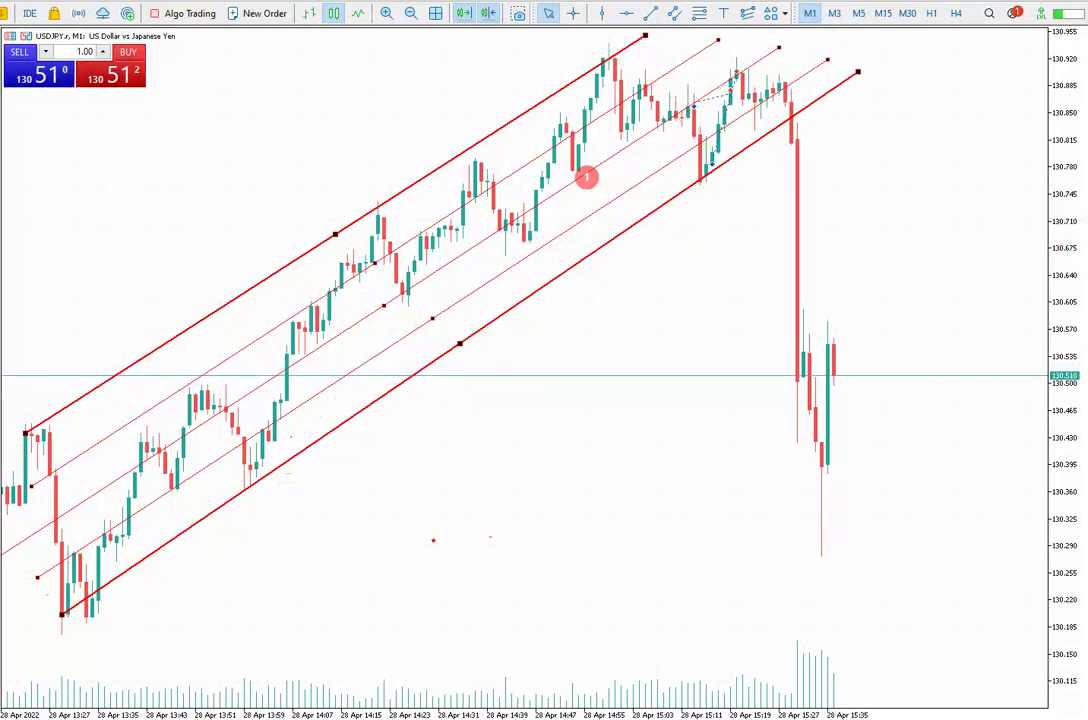